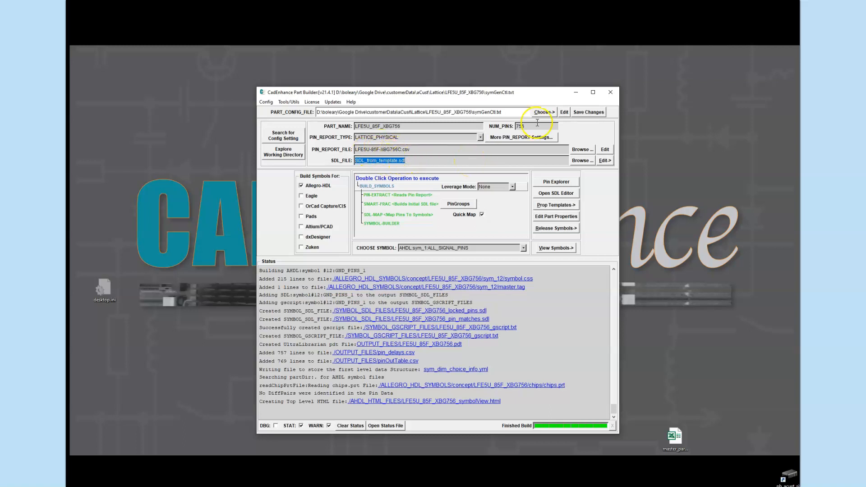
Open the Allegro HDL HTML symbol view in its own browser window and place the Part Builder window beside it
{"action": "left_click", "coordinate": [563, 249]}
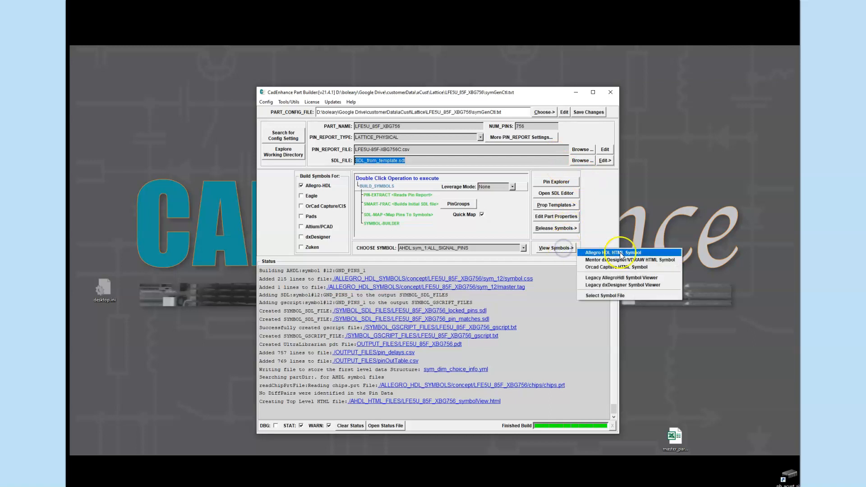
{"action": "left_click", "coordinate": [621, 253]}
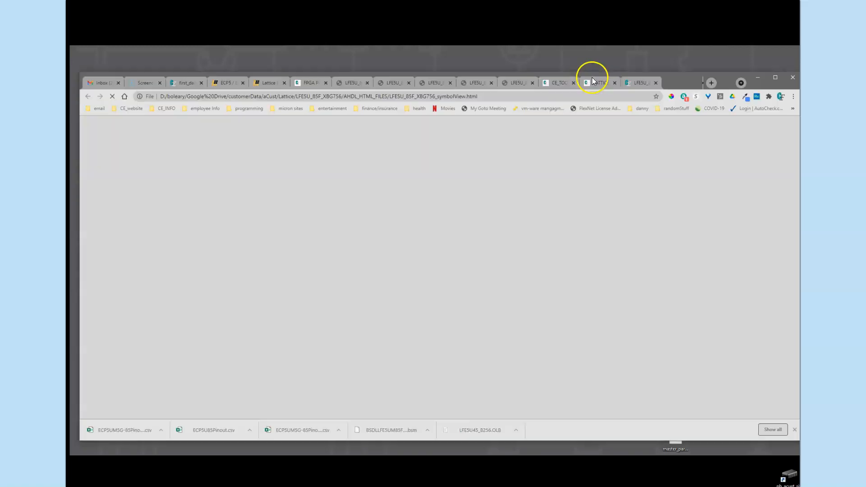
{"action": "left_click_drag", "start_coordinate": [640, 83], "coordinate": [545, 50]}
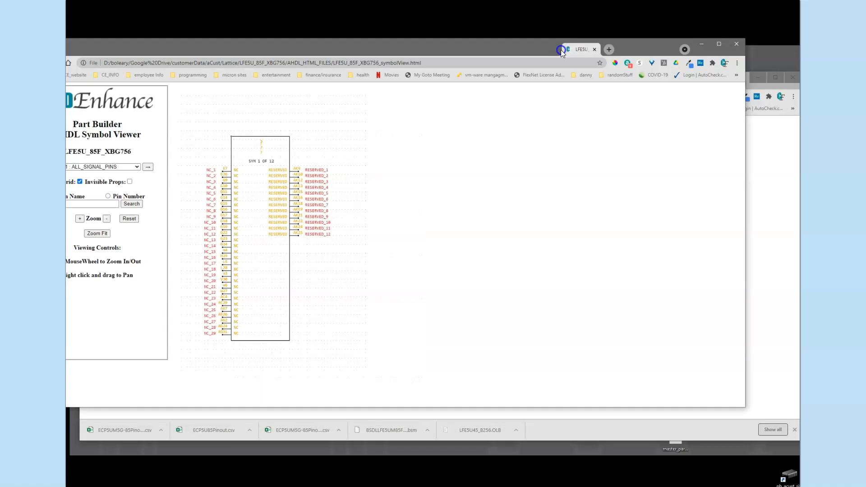
{"action": "left_click", "coordinate": [758, 78]}
{"action": "left_click_drag", "start_coordinate": [448, 44], "coordinate": [529, 51]}
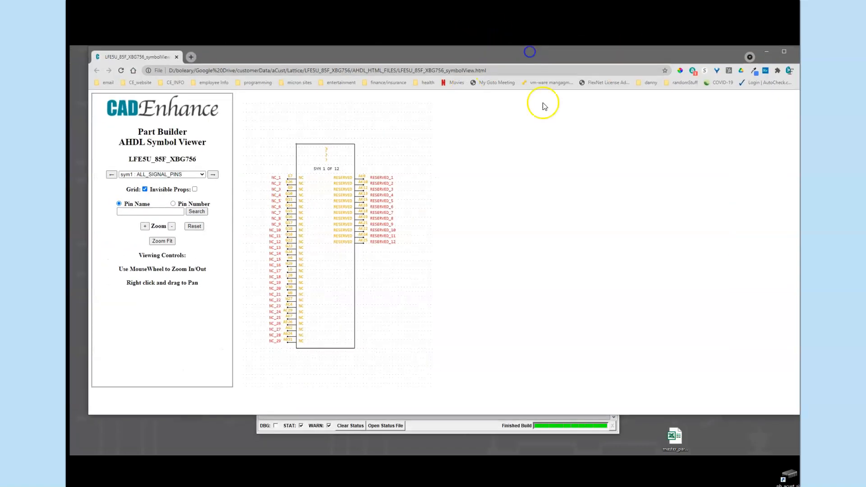
{"action": "left_click", "coordinate": [415, 427]}
{"action": "left_click_drag", "start_coordinate": [350, 94], "coordinate": [505, 131]}
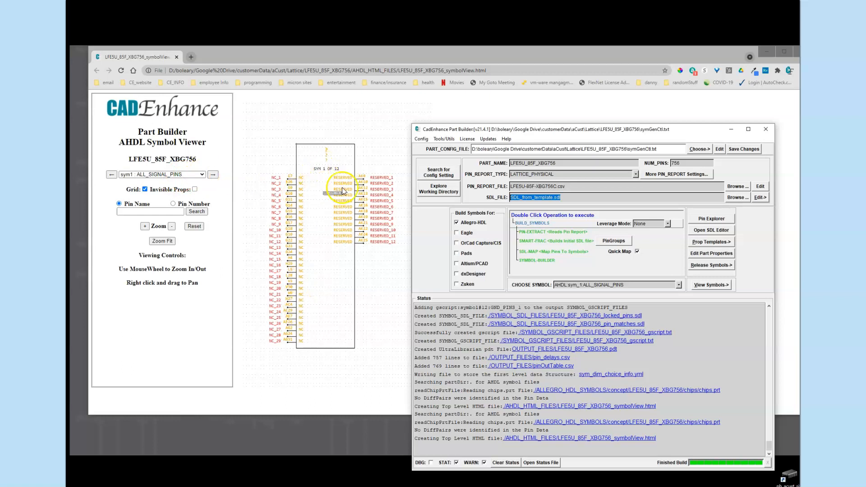
Display the sym10 ALL_POWER_PINS symbol and examine the pins of sym11 GND_PINS down to its lower end
{"action": "left_click", "coordinate": [202, 174]}
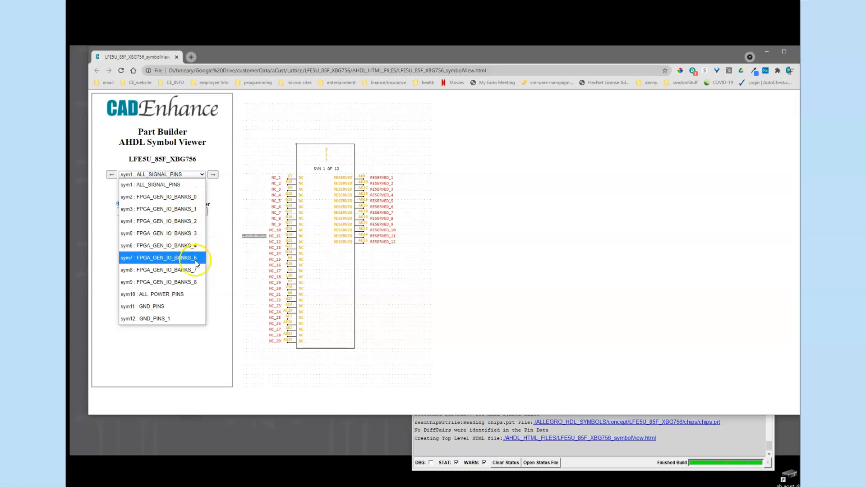
{"action": "left_click", "coordinate": [190, 295]}
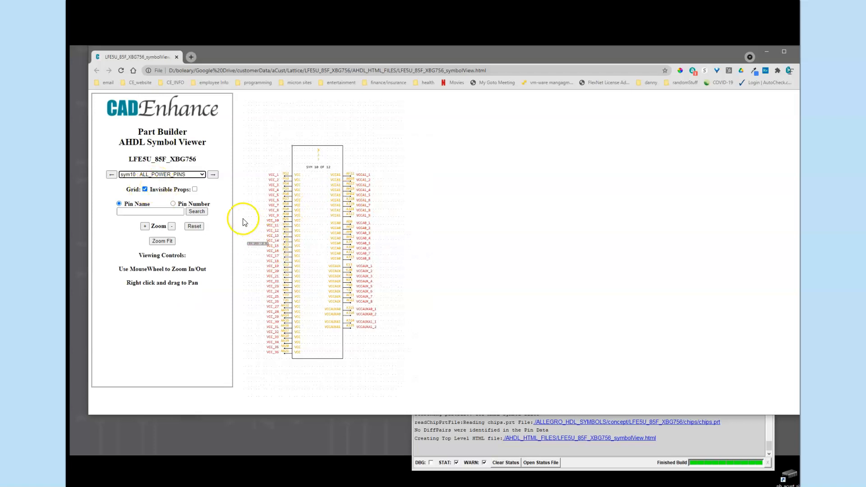
{"action": "left_click", "coordinate": [204, 177]}
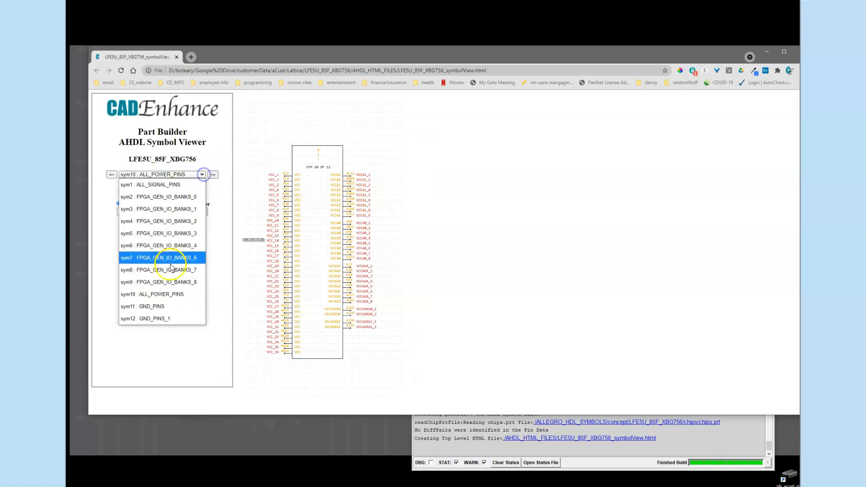
{"action": "left_click", "coordinate": [176, 309]}
{"action": "key", "text": "Down"}
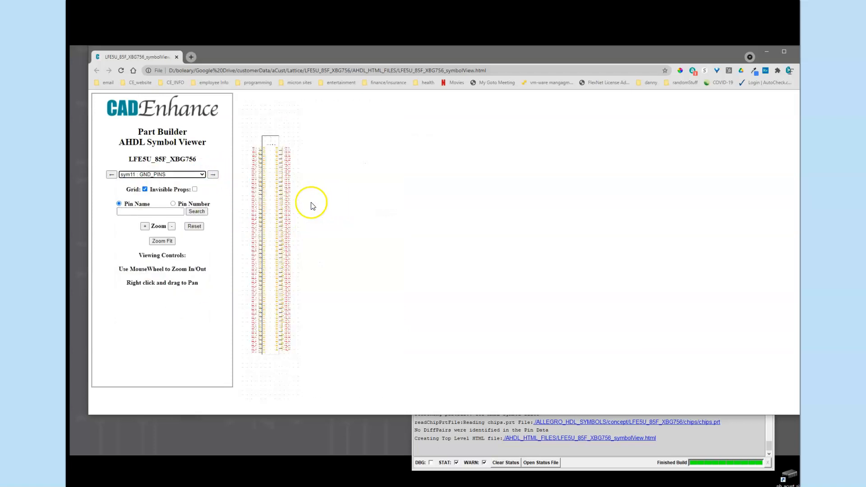
{"action": "scroll", "coordinate": [390, 346], "scroll_direction": "up", "scroll_amount": 5}
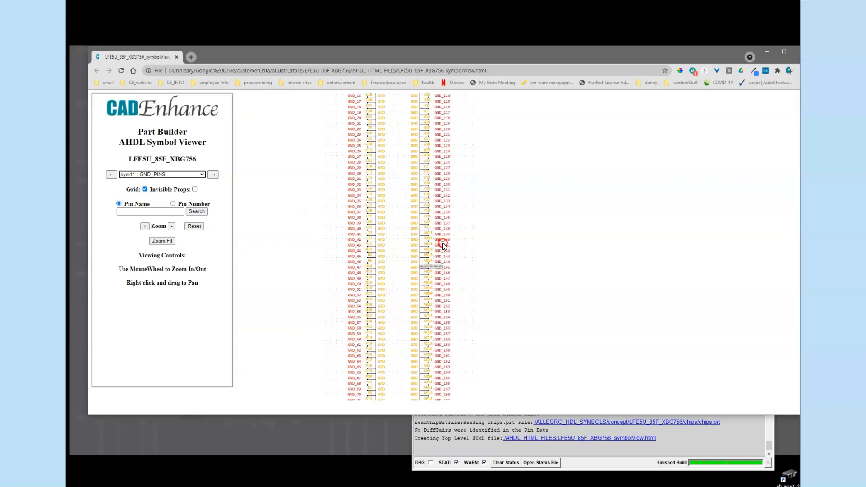
{"action": "right_click_drag", "start_coordinate": [391, 343], "coordinate": [364, 98]}
{"action": "right_click_drag", "start_coordinate": [347, 281], "coordinate": [348, 199]}
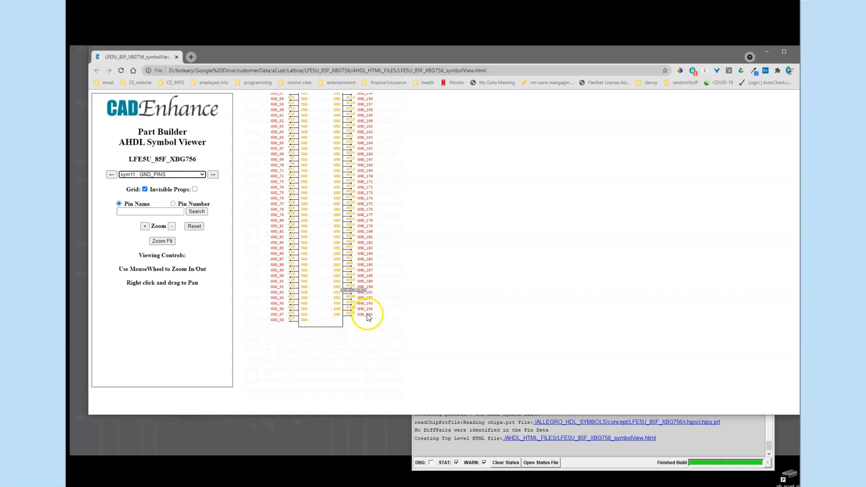
View the sym12 GND_PINS_1 symbol and return to sym1 ALL_SIGNAL_PINS
{"action": "left_click", "coordinate": [212, 174]}
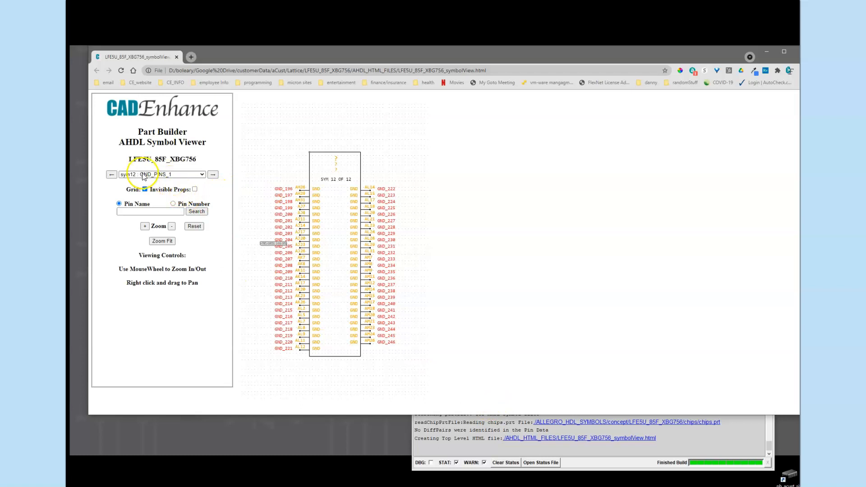
{"action": "left_click", "coordinate": [201, 174]}
{"action": "left_click", "coordinate": [175, 185]}
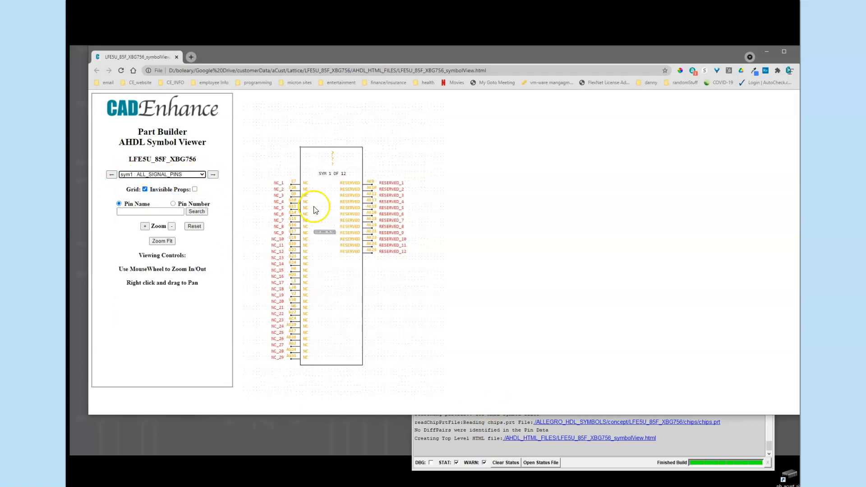
Switch to the Part Builder window and review its pin report file and SDL file entries
{"action": "left_click", "coordinate": [518, 435]}
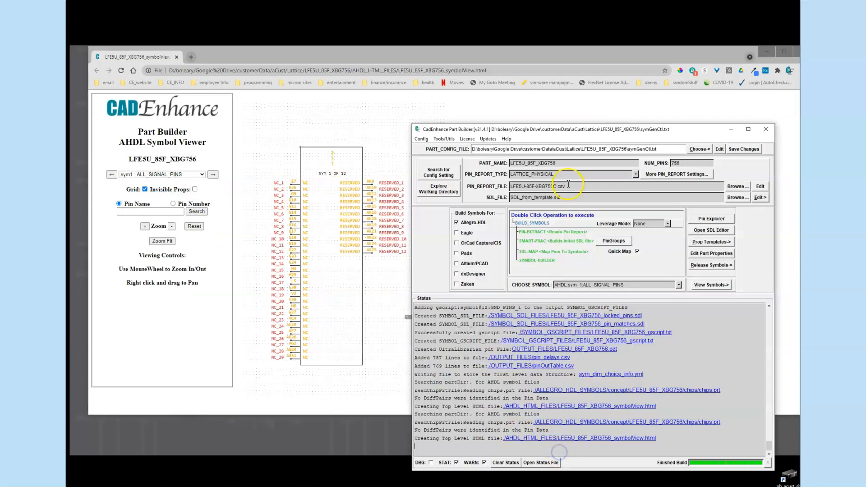
{"action": "left_click_drag", "start_coordinate": [539, 127], "coordinate": [454, 99]}
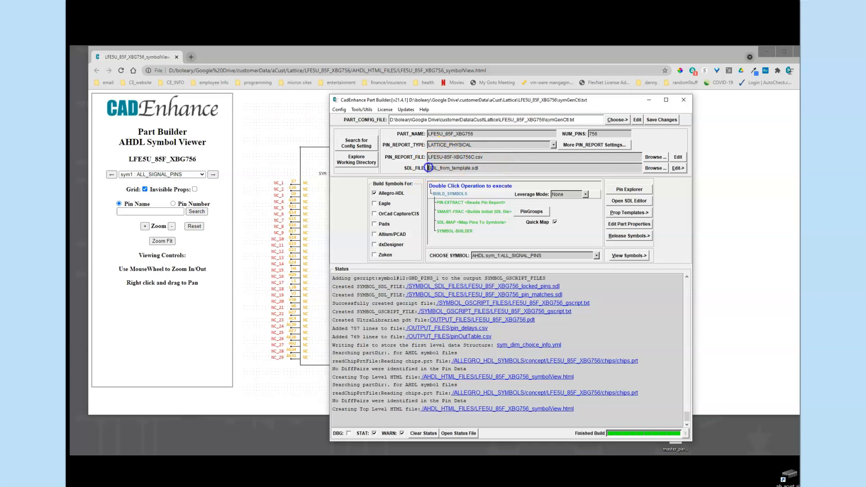
{"action": "left_click_drag", "start_coordinate": [429, 167], "coordinate": [491, 167]}
{"action": "double_click", "coordinate": [449, 157]}
{"action": "double_click", "coordinate": [448, 170]}
{"action": "left_click", "coordinate": [483, 169]}
Open the SDL Editor, saving the autogenerated SDL file as new_symbols.sdl and replacing the existing file
{"action": "left_click", "coordinate": [667, 191]}
{"action": "left_click", "coordinate": [640, 201]}
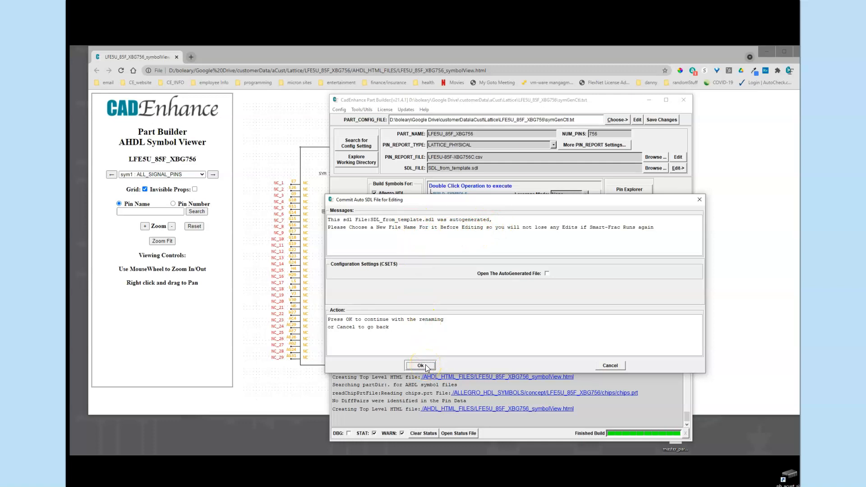
{"action": "mouse_move", "coordinate": [446, 207]}
{"action": "left_mouse_down"}
{"action": "mouse_move", "coordinate": [454, 255]}
{"action": "mouse_move", "coordinate": [452, 195]}
{"action": "left_mouse_up"}
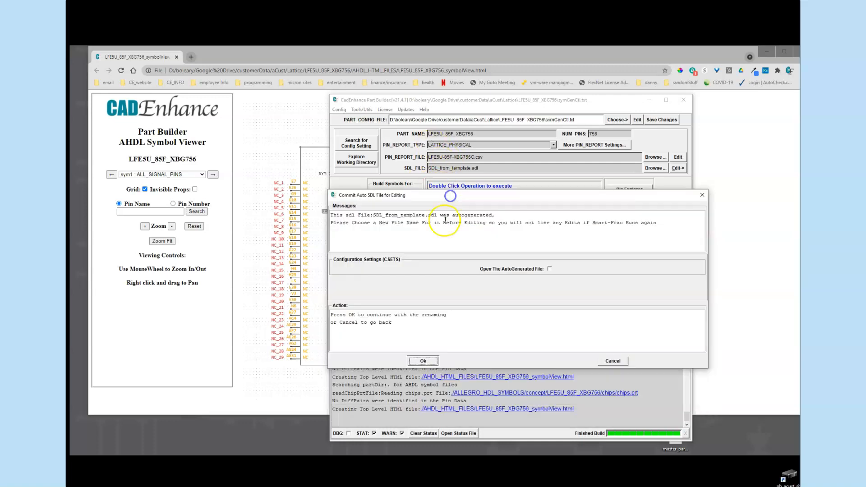
{"action": "left_click", "coordinate": [427, 361]}
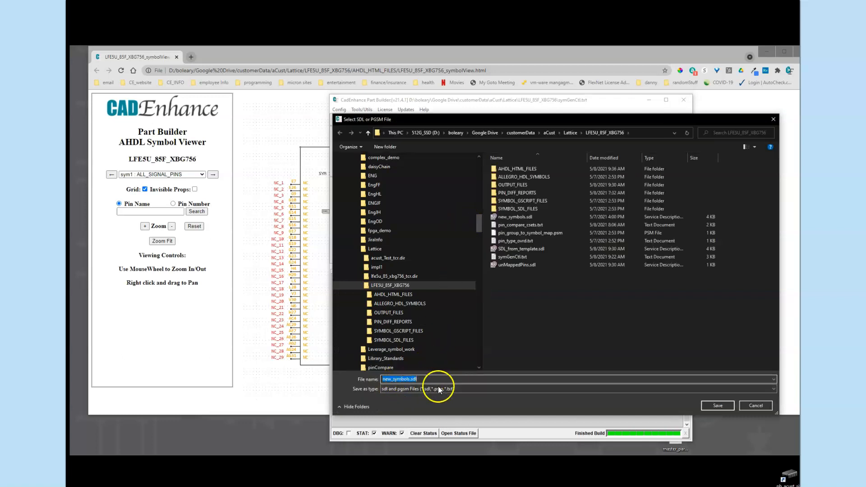
{"action": "left_click", "coordinate": [718, 406]}
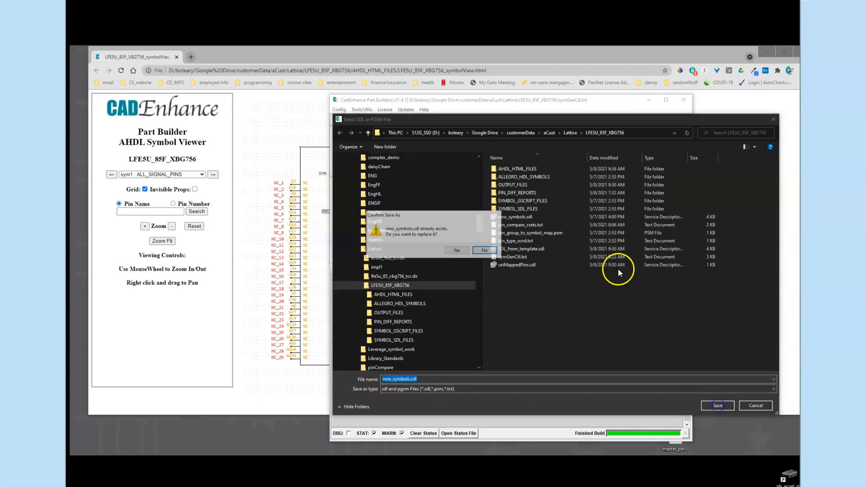
{"action": "left_click", "coordinate": [458, 252]}
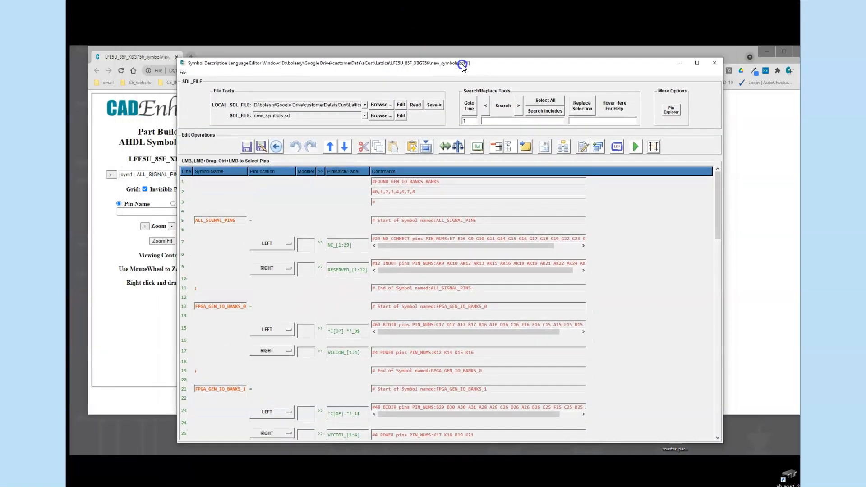
{"action": "left_click_drag", "start_coordinate": [462, 65], "coordinate": [465, 56]}
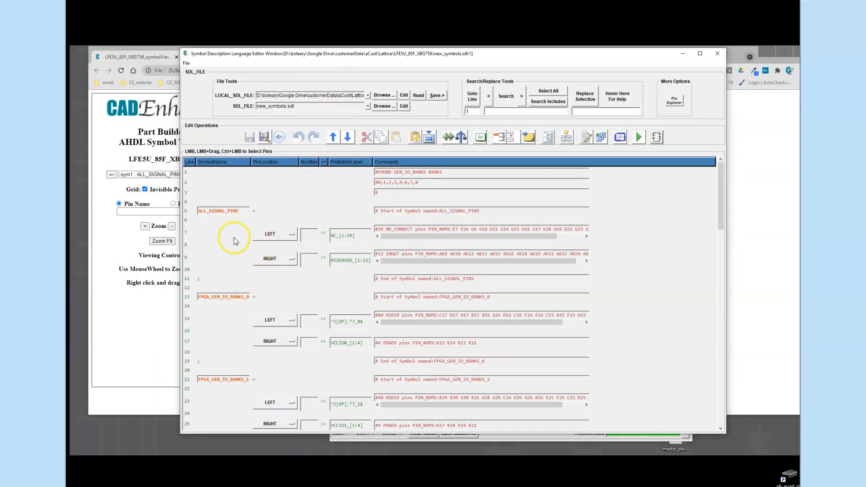
Compare the ALL_SIGNAL_PINS definition in the SDL editor with its drawn symbol in the symbol viewer
{"action": "left_click", "coordinate": [189, 210]}
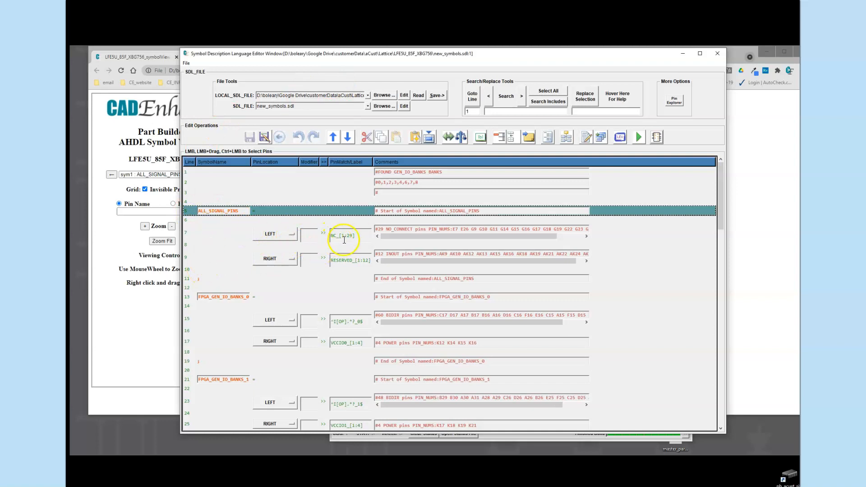
{"action": "left_click", "coordinate": [157, 59]}
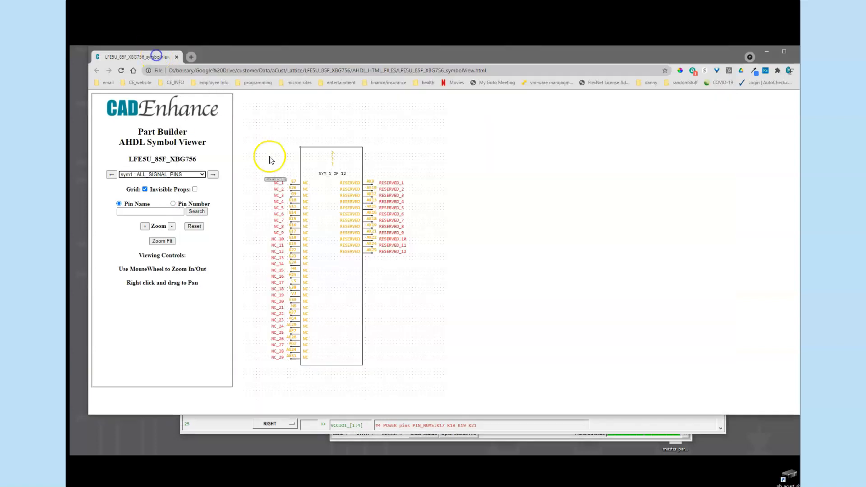
{"action": "left_click", "coordinate": [670, 429]}
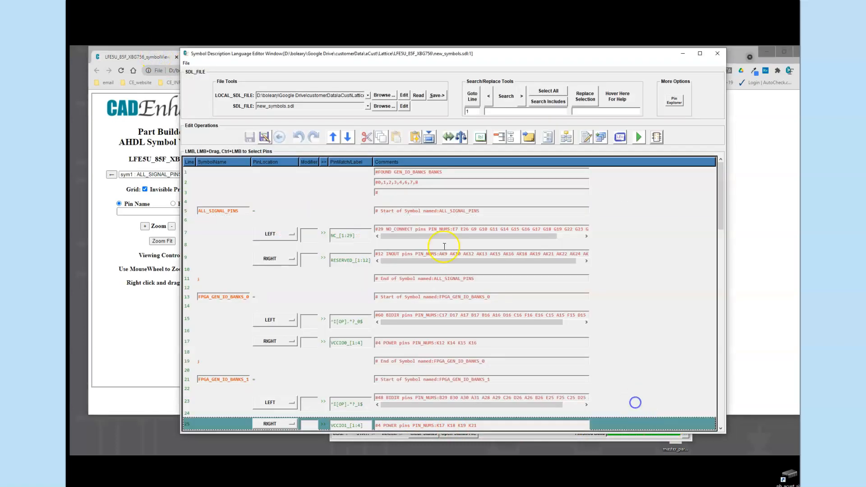
Rename the ALL_SIGNAL_PINS symbol on line 5 as NO_CONNECT_RESERVED
{"action": "left_click_drag", "start_coordinate": [238, 211], "coordinate": [209, 213]}
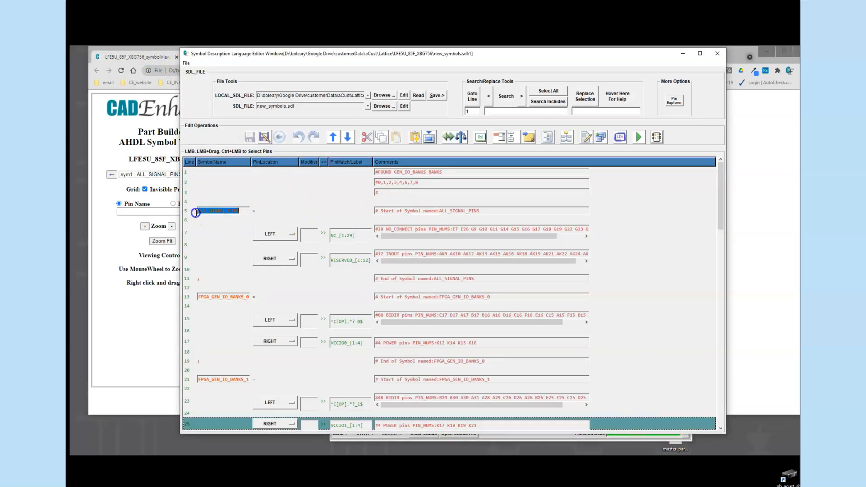
{"action": "type", "text": "NO_CONNECT"}
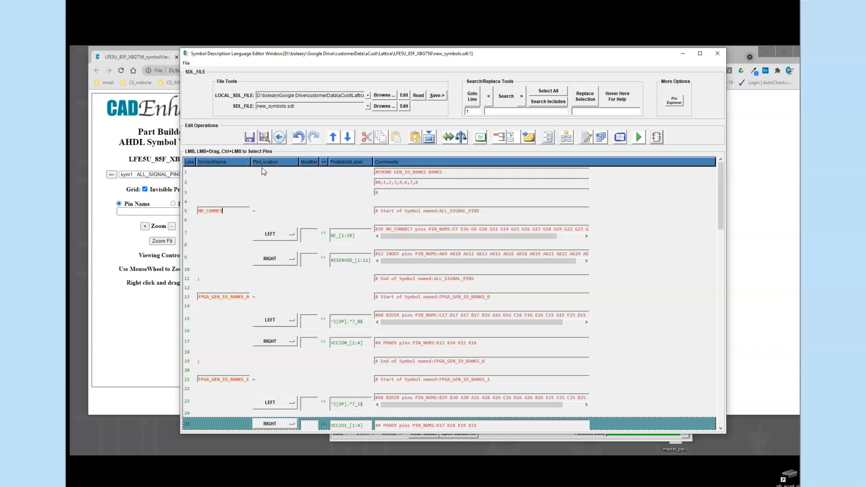
{"action": "type", "text": "_RS"}
{"action": "key", "text": "BackSpace"}
{"action": "type", "text": "ESERVED"}
{"action": "left_click", "coordinate": [237, 247]}
{"action": "left_click", "coordinate": [190, 214]}
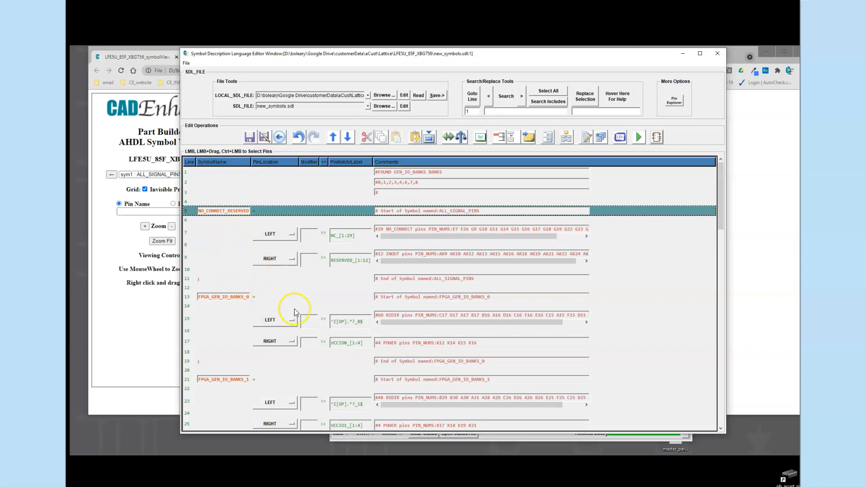
Check the order of the symbols in the symbol viewer's list and return to the SDL editor
{"action": "left_click", "coordinate": [152, 50]}
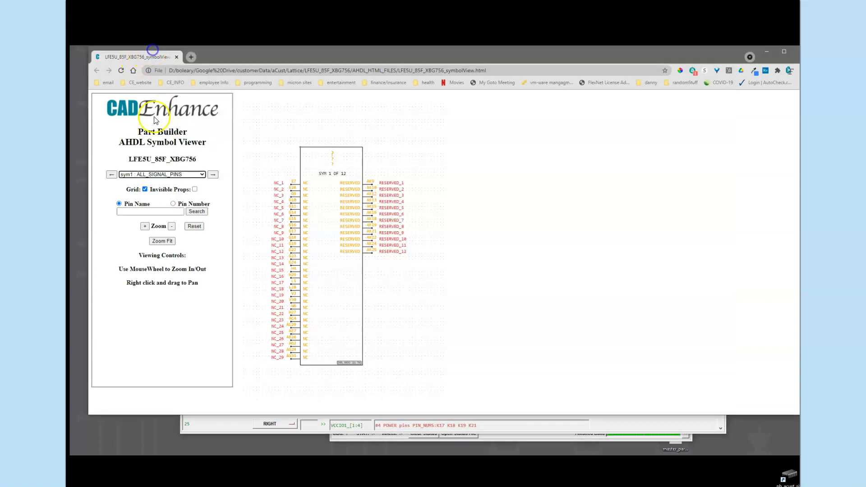
{"action": "left_click", "coordinate": [202, 175]}
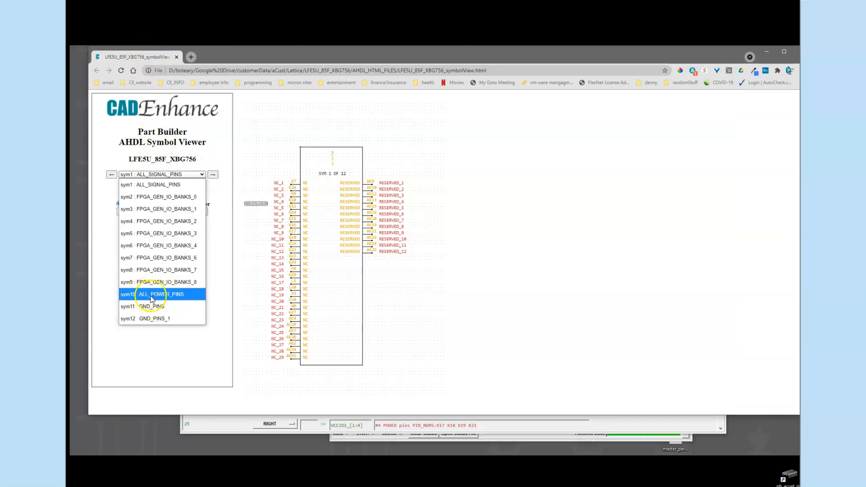
{"action": "left_click_drag", "start_coordinate": [237, 420], "coordinate": [245, 404]}
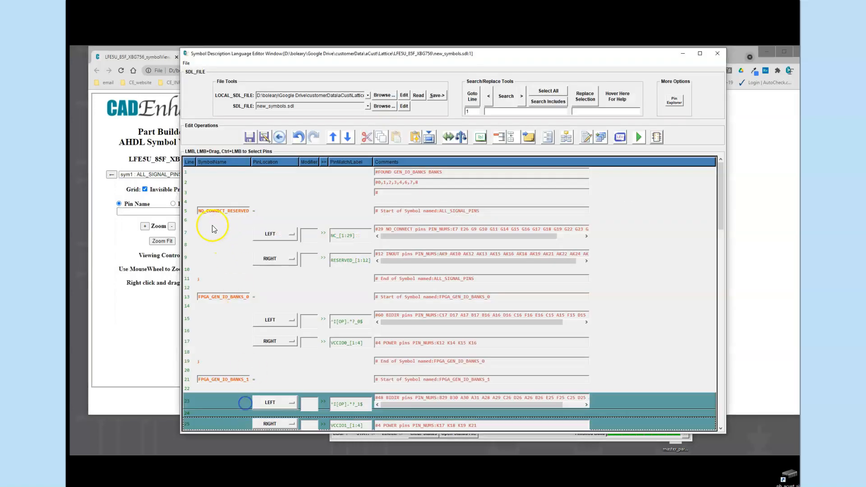
Move the whole NO_CONNECT_RESERVED symbol block from the start of the file to directly before ALL_POWER_PINS
{"action": "left_click", "coordinate": [186, 210]}
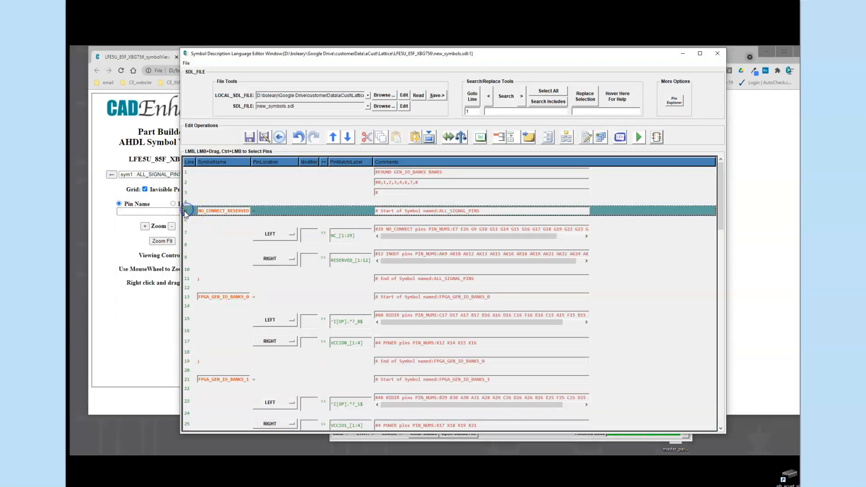
{"action": "left_click", "coordinate": [189, 280], "text": "shift"}
{"action": "left_click", "coordinate": [300, 139]}
{"action": "left_click", "coordinate": [365, 138]}
{"action": "scroll", "coordinate": [310, 269], "scroll_direction": "down", "scroll_amount": 15}
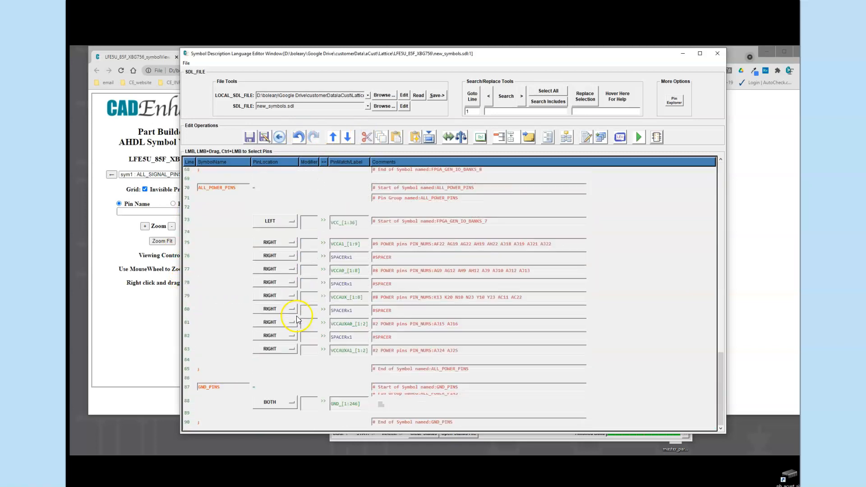
{"action": "scroll", "coordinate": [284, 288], "scroll_direction": "down", "scroll_amount": 3}
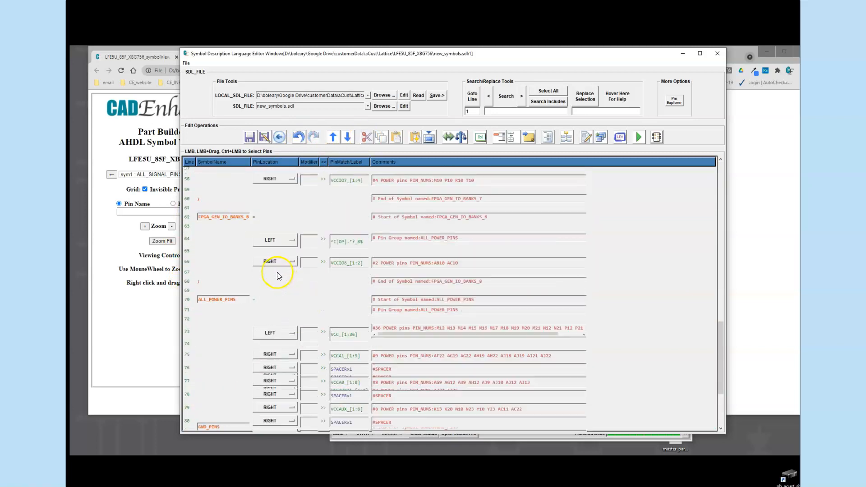
{"action": "left_click", "coordinate": [191, 299]}
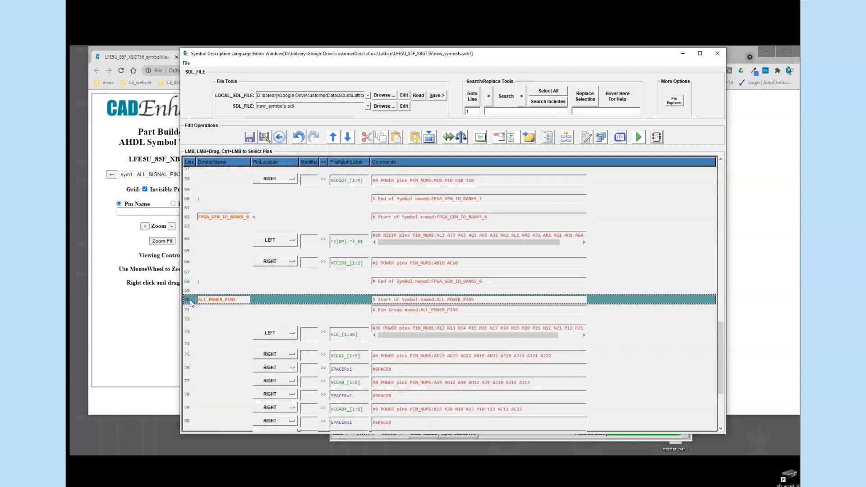
{"action": "key", "text": "ctrl+v"}
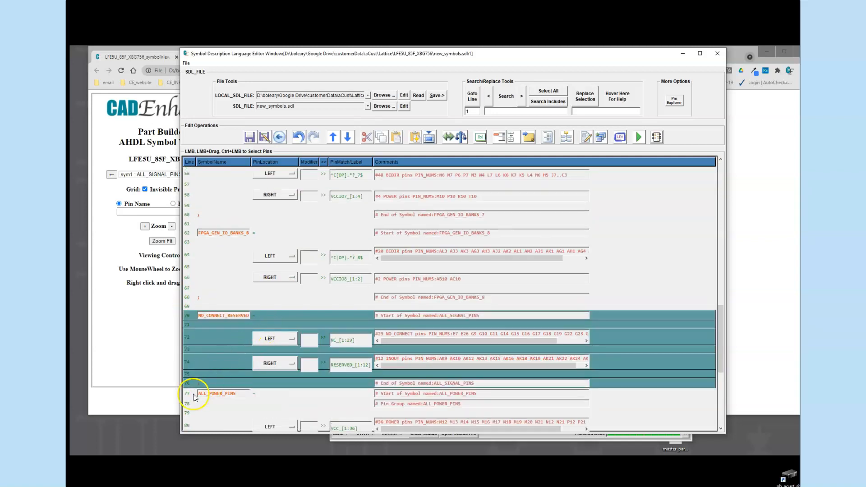
Save the SDL file and check where the NO_CONNECT_RESERVED block sits relative to the ALL_POWER_PINS block
{"action": "left_click", "coordinate": [192, 395]}
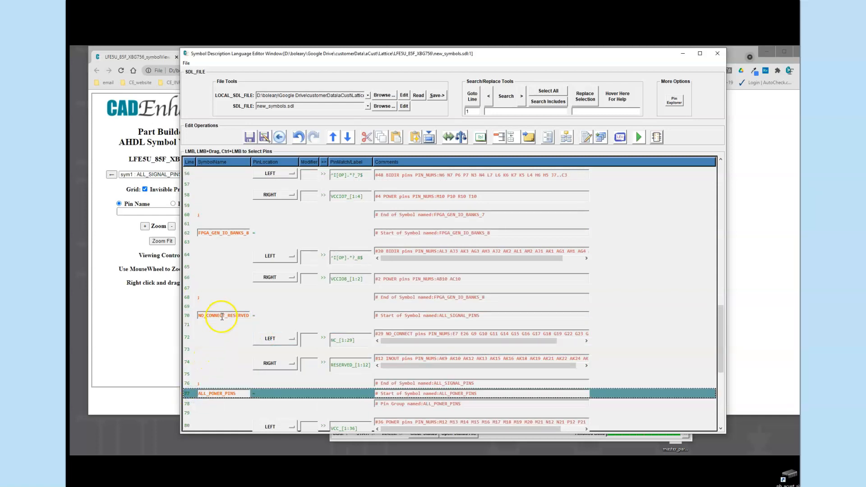
{"action": "left_click", "coordinate": [251, 138]}
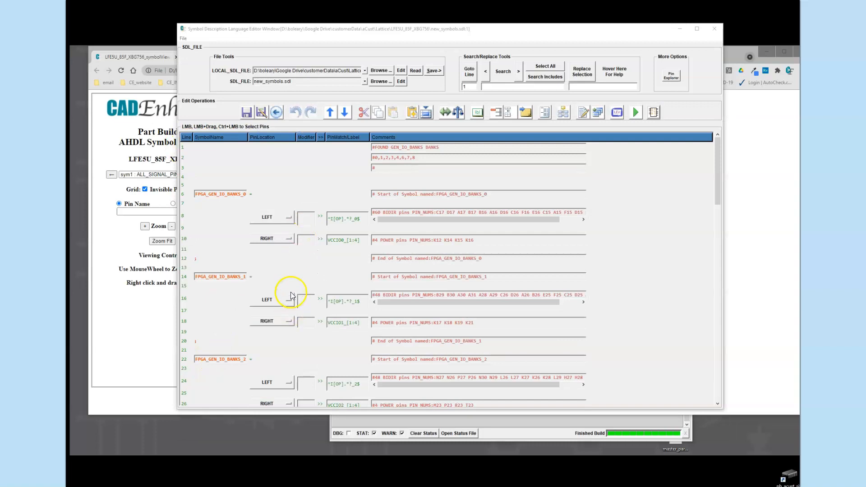
{"action": "scroll", "coordinate": [286, 291], "scroll_direction": "down", "scroll_amount": 15}
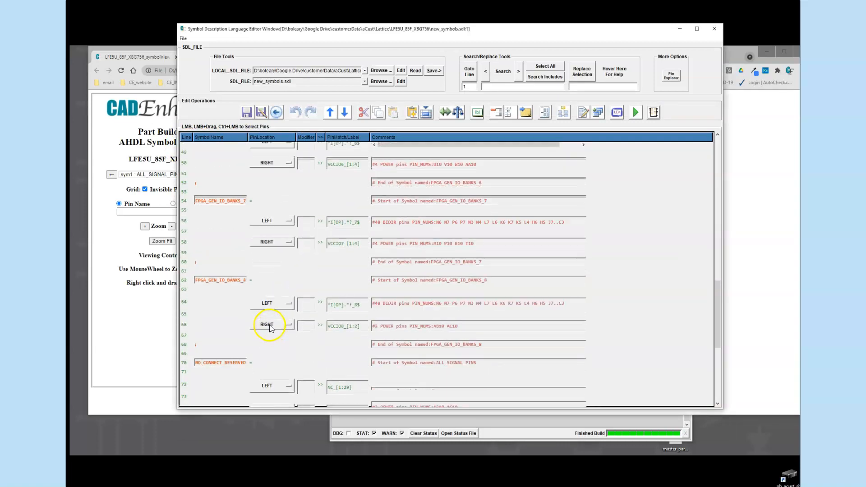
{"action": "scroll", "coordinate": [264, 334], "scroll_direction": "down", "scroll_amount": 4}
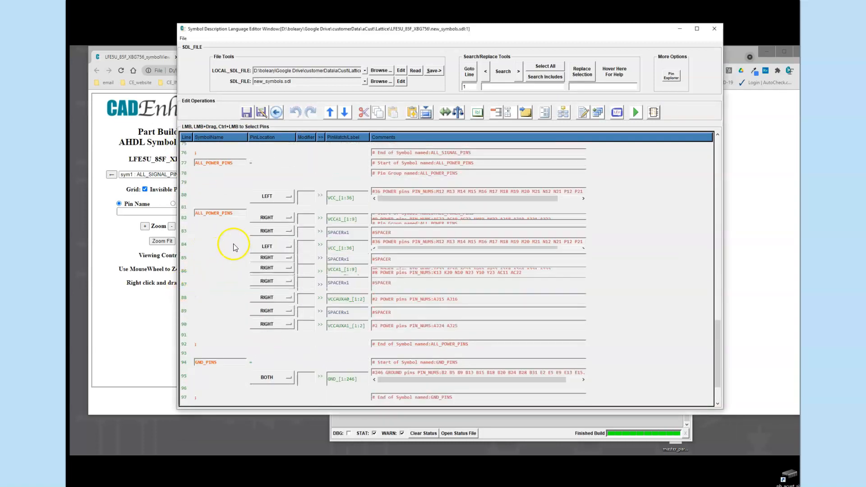
{"action": "scroll", "coordinate": [235, 241], "scroll_direction": "up", "scroll_amount": 4}
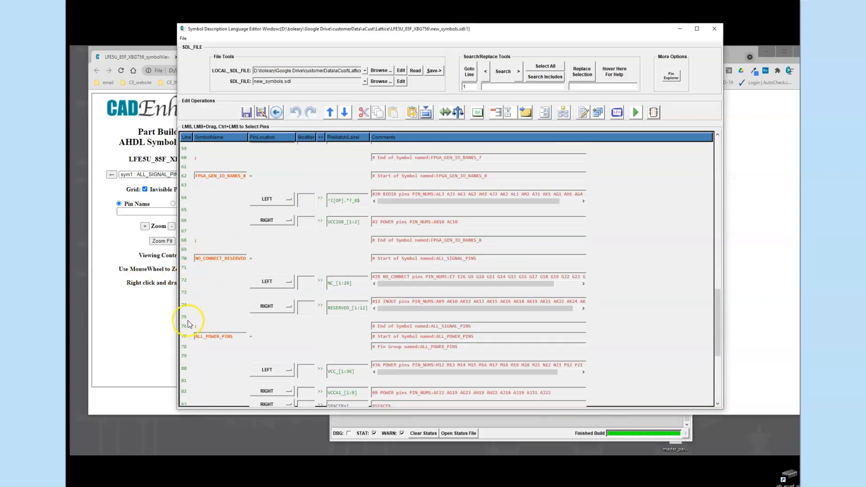
{"action": "left_click", "coordinate": [184, 259]}
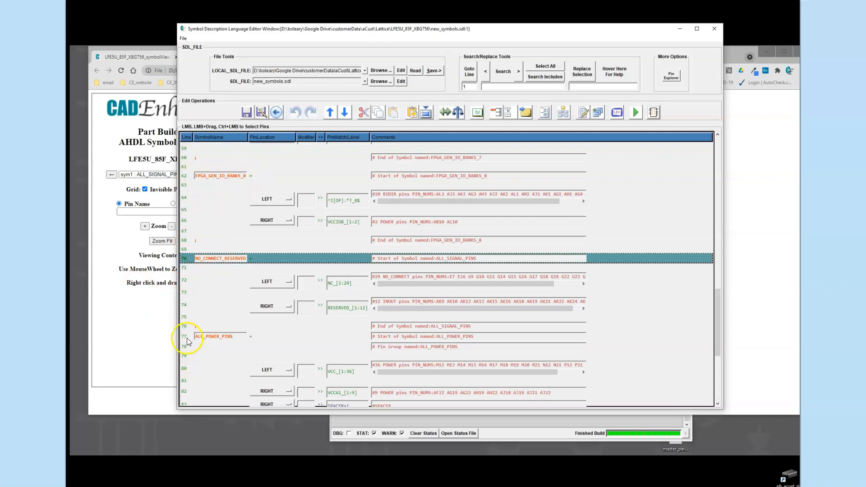
Build and view the symbols, and display sym9 NO_CONNECT_RESERVED with its invisible properties shown
{"action": "left_click", "coordinate": [653, 113]}
{"action": "left_click", "coordinate": [682, 125]}
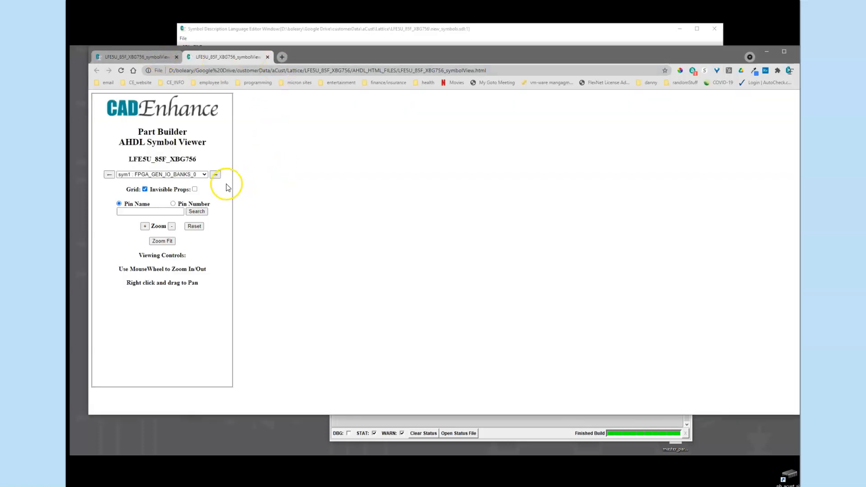
{"action": "left_click", "coordinate": [205, 174]}
{"action": "left_click", "coordinate": [185, 280]}
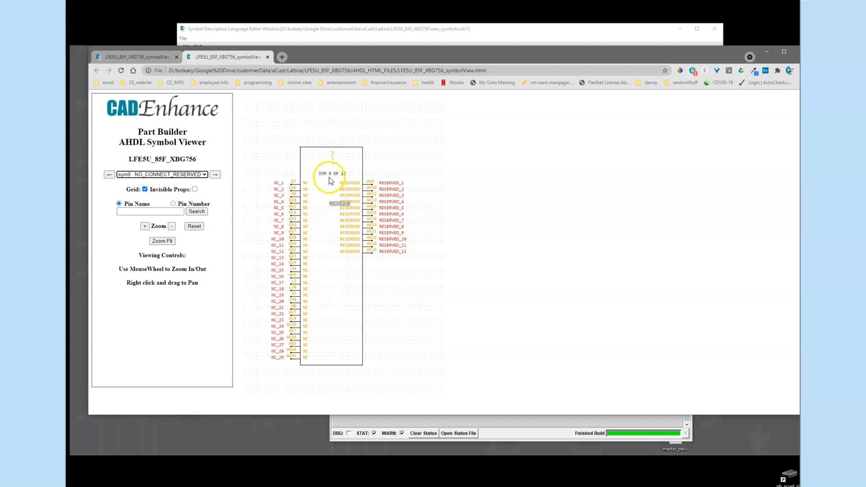
{"action": "left_click", "coordinate": [194, 189]}
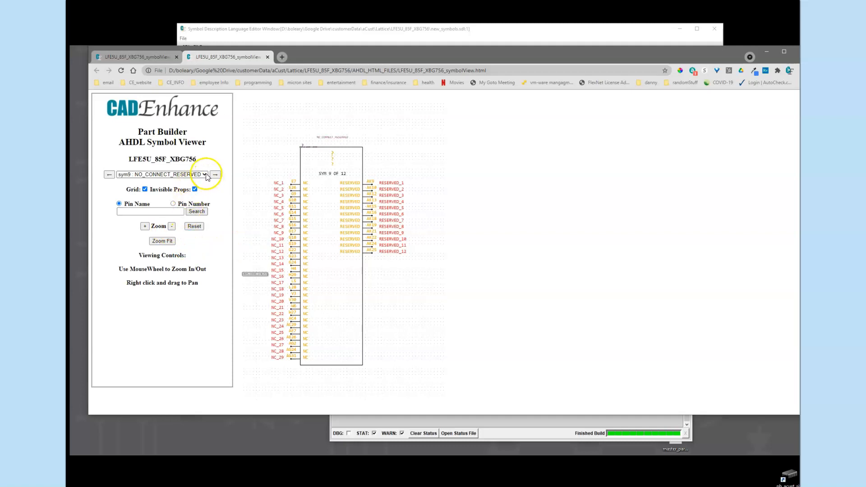
Display sym1 FPGA_GEN_IO_BANKS_0 in the symbol viewer and examine its I/O and VCCIO0 pins
{"action": "left_click", "coordinate": [205, 175]}
{"action": "left_click", "coordinate": [193, 190]}
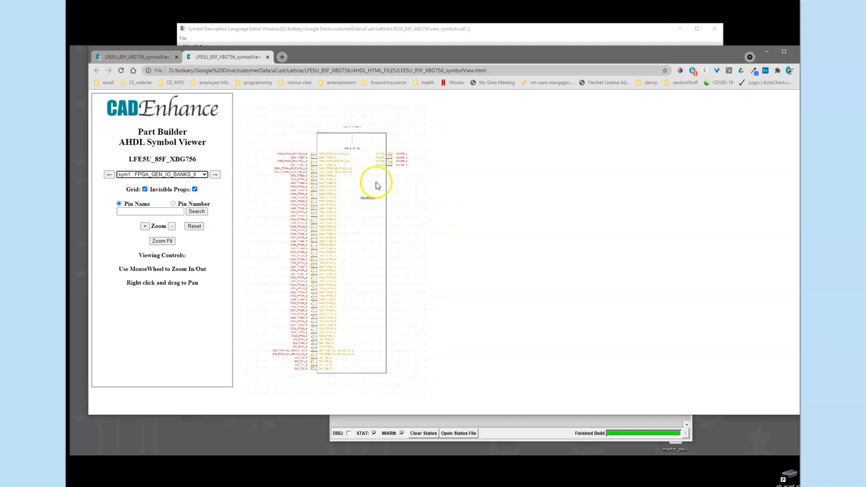
{"action": "scroll", "coordinate": [370, 189], "scroll_direction": "up", "scroll_amount": 4}
{"action": "right_click_drag", "start_coordinate": [367, 189], "coordinate": [378, 320]}
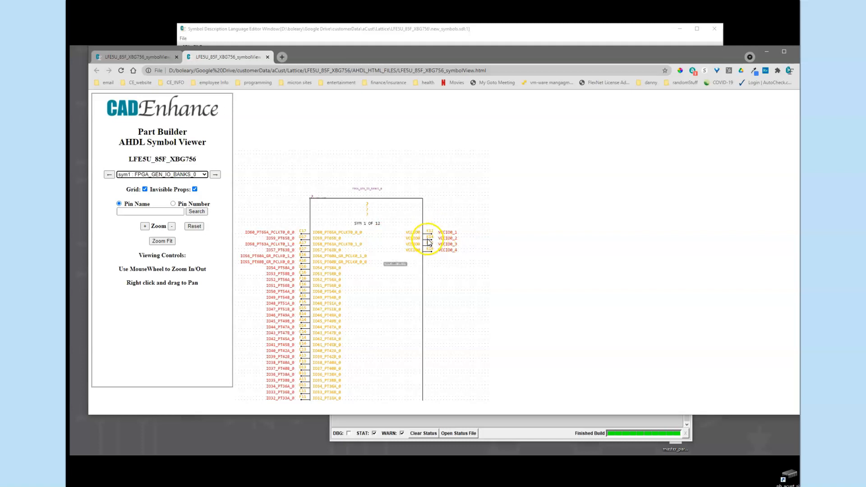
{"action": "scroll", "coordinate": [330, 237], "scroll_direction": "up", "scroll_amount": 2}
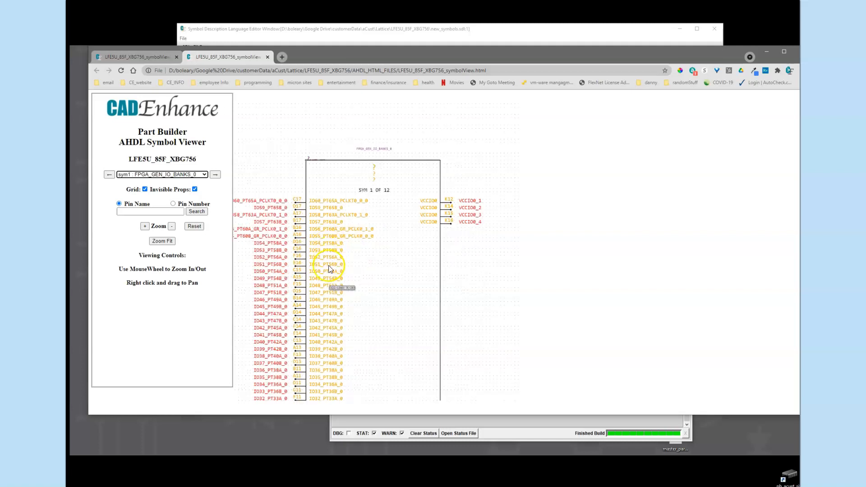
{"action": "scroll", "coordinate": [328, 243], "scroll_direction": "down", "scroll_amount": 3}
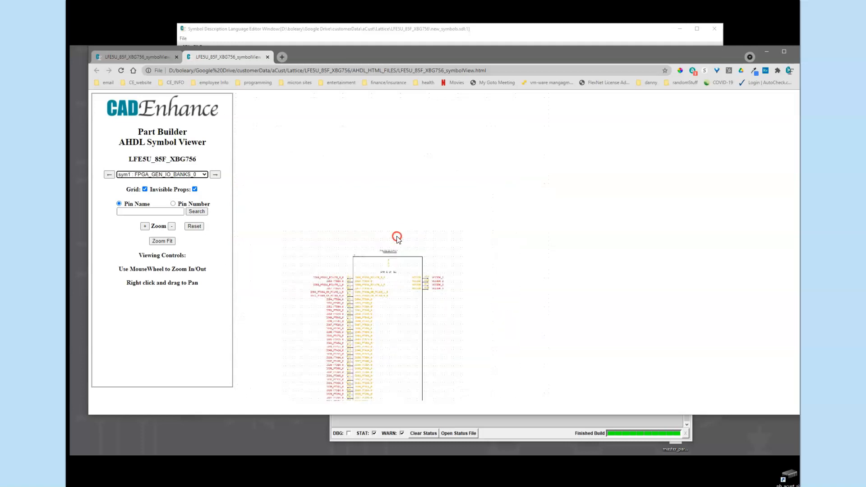
{"action": "scroll", "coordinate": [395, 279], "scroll_direction": "up", "scroll_amount": 3}
{"action": "scroll", "coordinate": [392, 255], "scroll_direction": "up", "scroll_amount": 1}
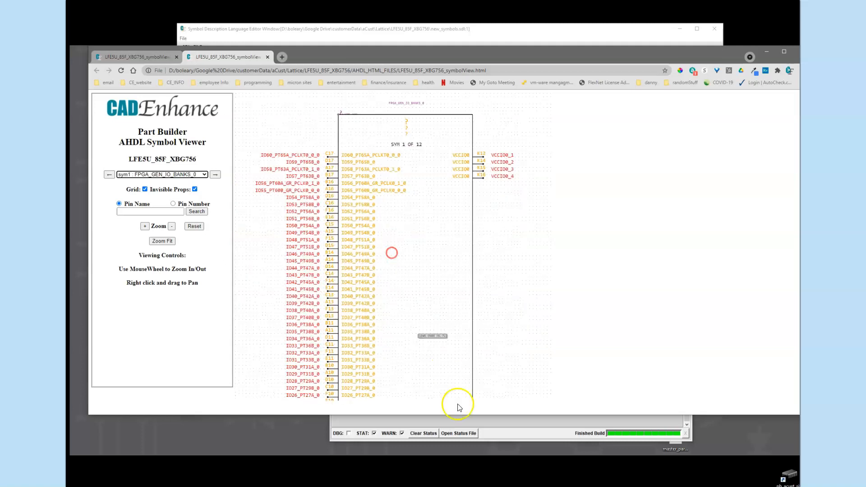
Return to the SDL editor and examine the I/O pin match expression on line 8 of FPGA_GEN_IO_BANKS_0
{"action": "left_click", "coordinate": [525, 432]}
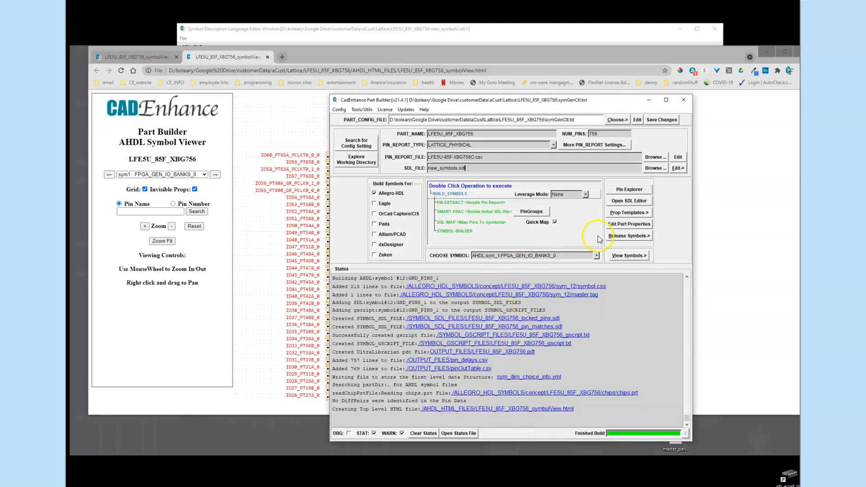
{"action": "left_click", "coordinate": [314, 486]}
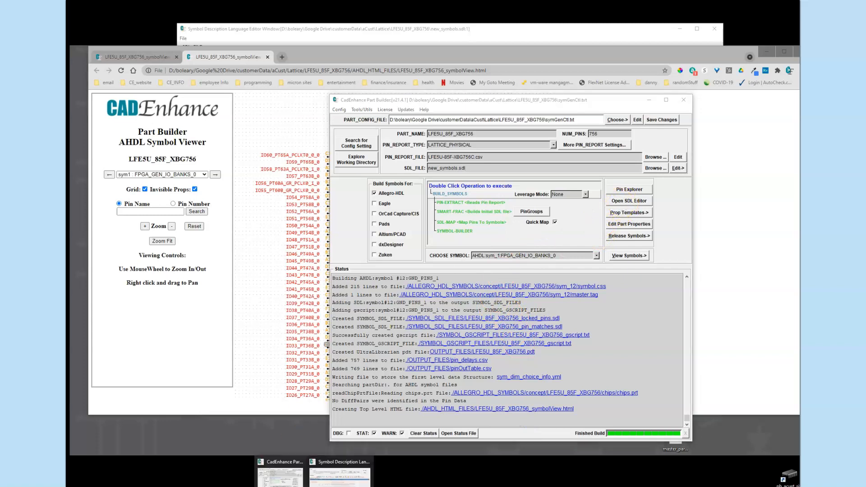
{"action": "left_click", "coordinate": [346, 483]}
{"action": "left_click_drag", "start_coordinate": [717, 255], "coordinate": [719, 136]}
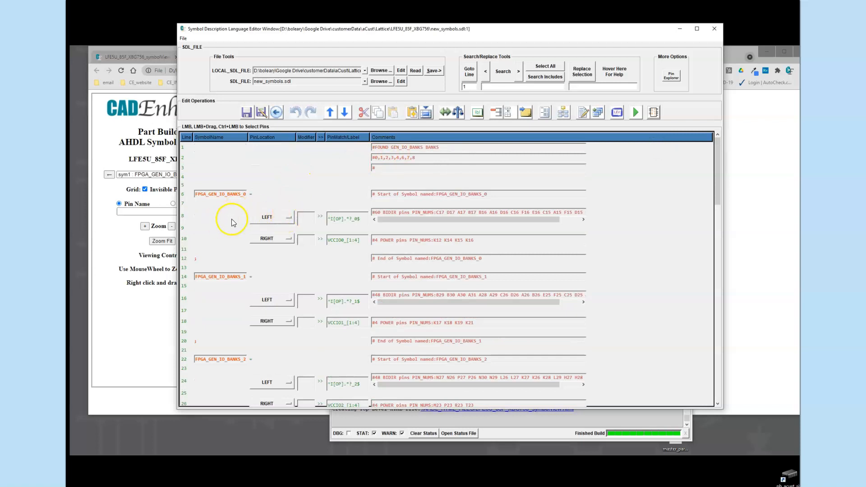
{"action": "left_click", "coordinate": [214, 219]}
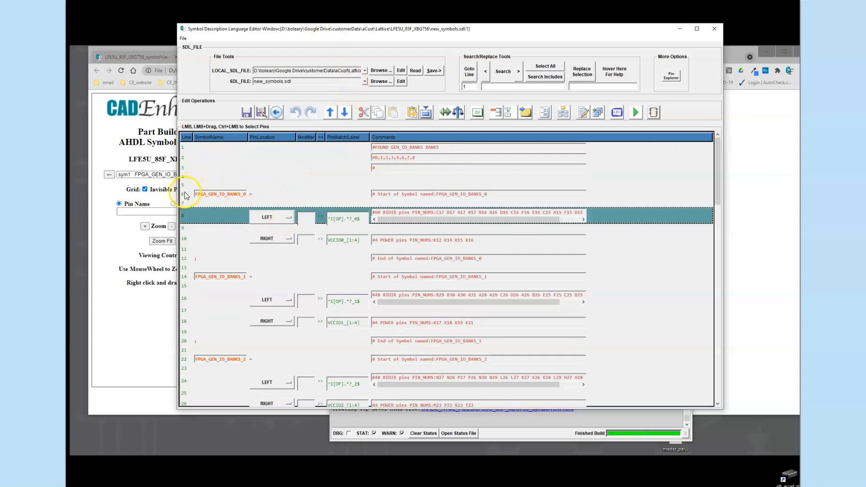
{"action": "left_click", "coordinate": [185, 195]}
{"action": "left_click", "coordinate": [230, 218]}
{"action": "left_click_drag", "start_coordinate": [329, 219], "coordinate": [362, 219]}
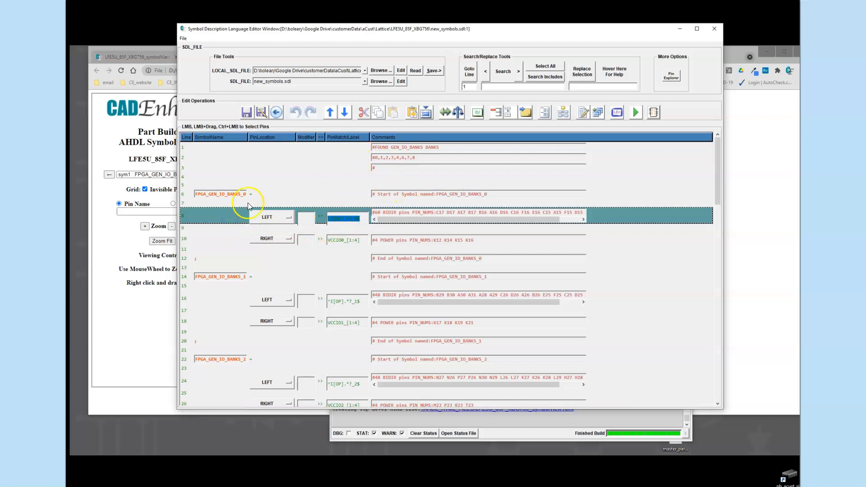
Inspect the full run of I/O pins on the drawn FPGA_GEN_IO_BANKS_0 symbol in the symbol viewer
{"action": "left_click", "coordinate": [164, 48]}
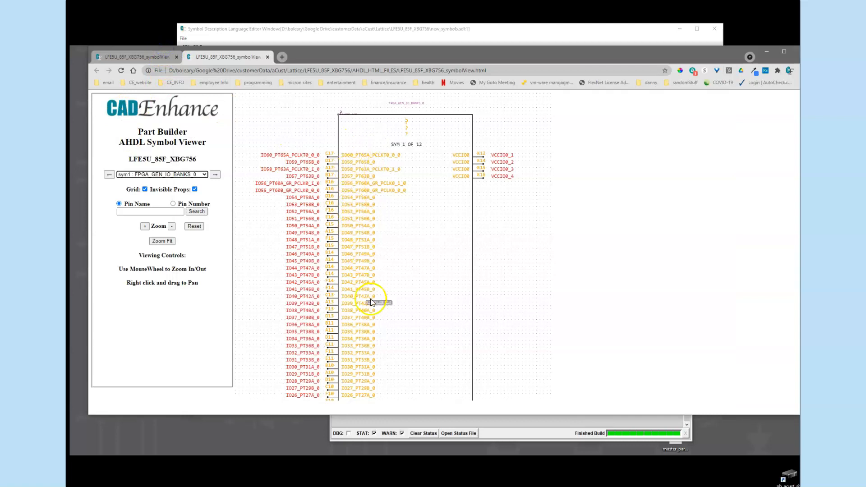
{"action": "scroll", "coordinate": [362, 170], "scroll_direction": "down", "scroll_amount": 2}
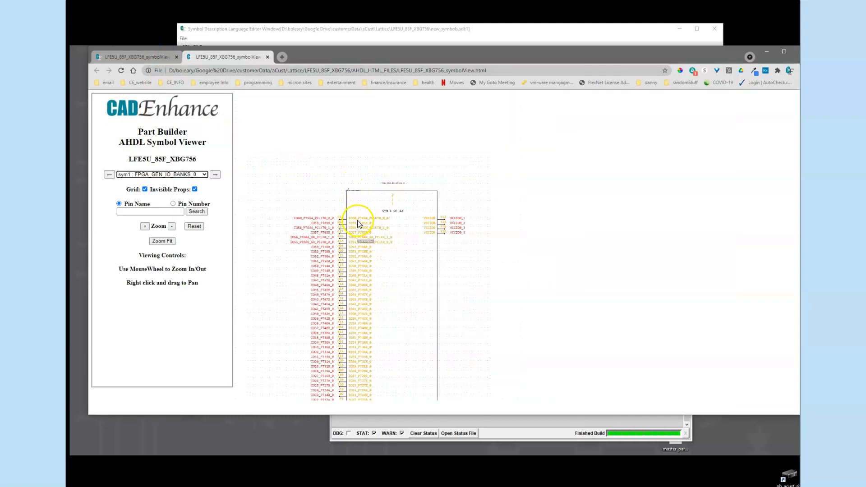
{"action": "scroll", "coordinate": [357, 303], "scroll_direction": "up", "scroll_amount": 5}
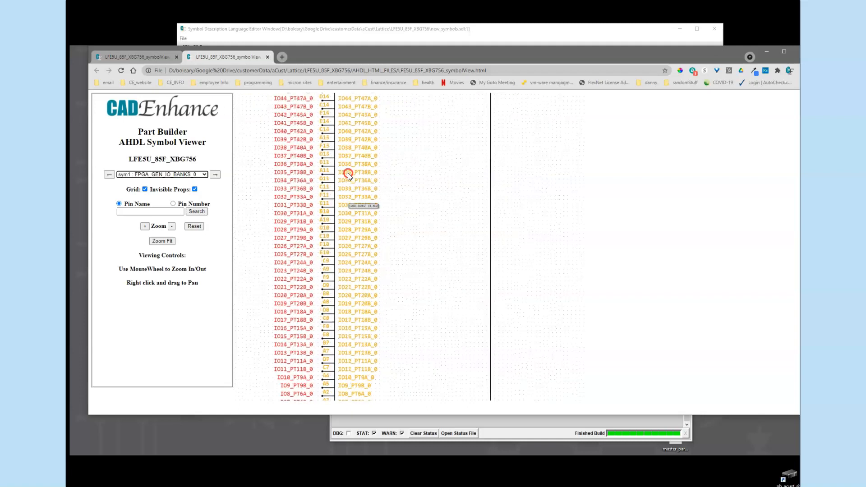
{"action": "right_click_drag", "start_coordinate": [353, 317], "coordinate": [351, 246]}
{"action": "right_click_drag", "start_coordinate": [356, 278], "coordinate": [358, 386]}
{"action": "right_click_drag", "start_coordinate": [367, 233], "coordinate": [373, 367]}
{"action": "mouse_move", "coordinate": [369, 221]}
{"action": "right_mouse_down"}
{"action": "mouse_move", "coordinate": [367, 310]}
{"action": "mouse_move", "coordinate": [356, 309]}
{"action": "mouse_move", "coordinate": [368, 304]}
{"action": "right_mouse_up"}
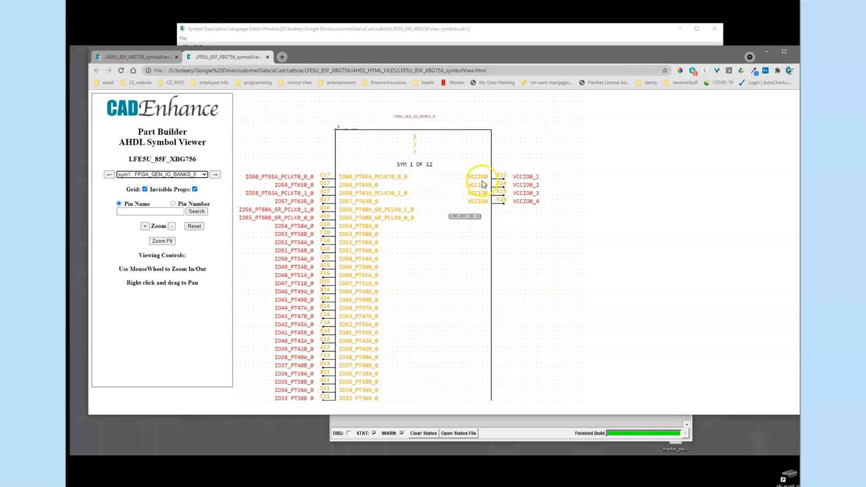
In the FPGA_GEN_IO_BANKS_0 definition, set the pin location of the I/O pins to RIGHT and of the VCCIO0 pins to LEFT
{"action": "left_click_drag", "start_coordinate": [310, 56], "coordinate": [309, 275]}
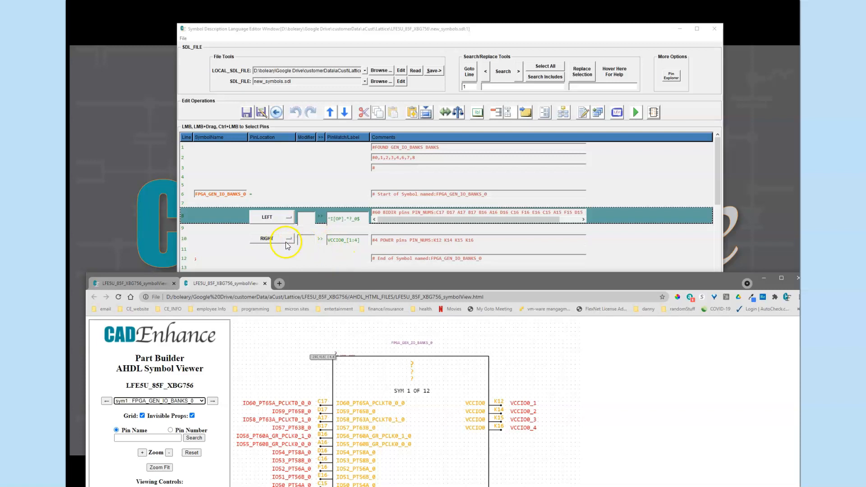
{"action": "left_click", "coordinate": [192, 239]}
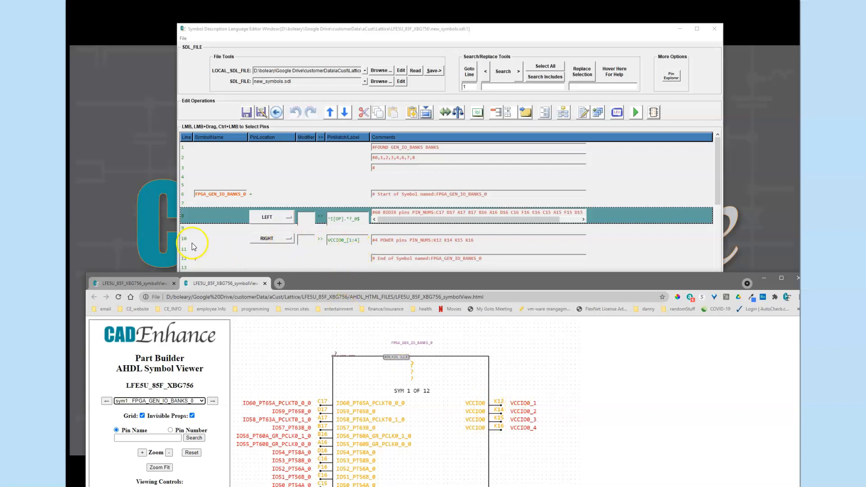
{"action": "left_click", "coordinate": [289, 218]}
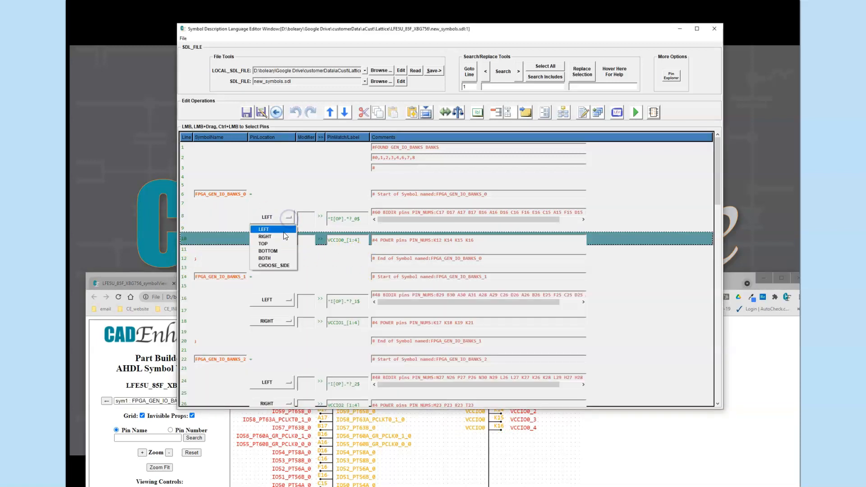
{"action": "left_click", "coordinate": [283, 236]}
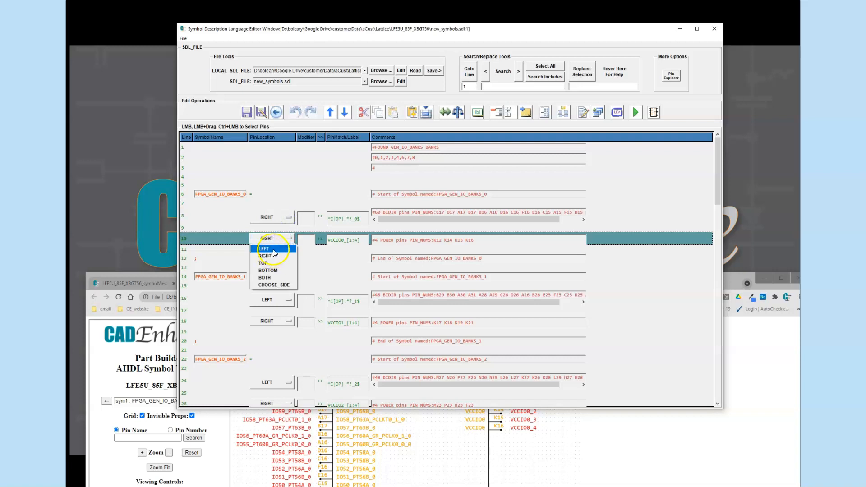
{"action": "left_click", "coordinate": [269, 248]}
Build and view the symbols again, and inspect the pin sides on the rebuilt FPGA_GEN_IO_BANKS_0 symbol
{"action": "left_click", "coordinate": [657, 114]}
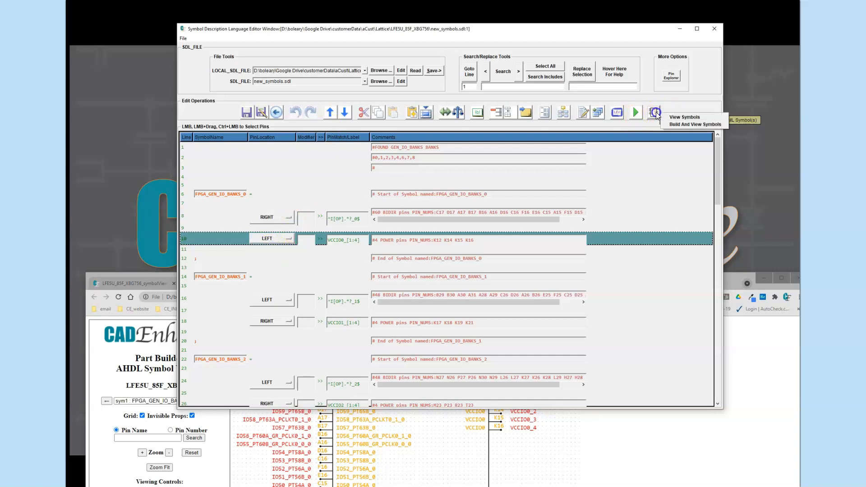
{"action": "left_click", "coordinate": [678, 125]}
{"action": "left_click", "coordinate": [333, 320]}
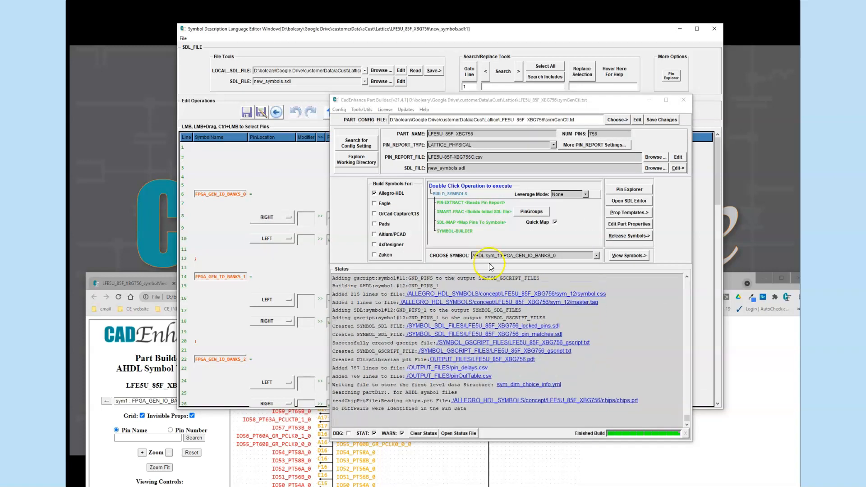
{"action": "scroll", "coordinate": [296, 167], "scroll_direction": "up", "scroll_amount": 5}
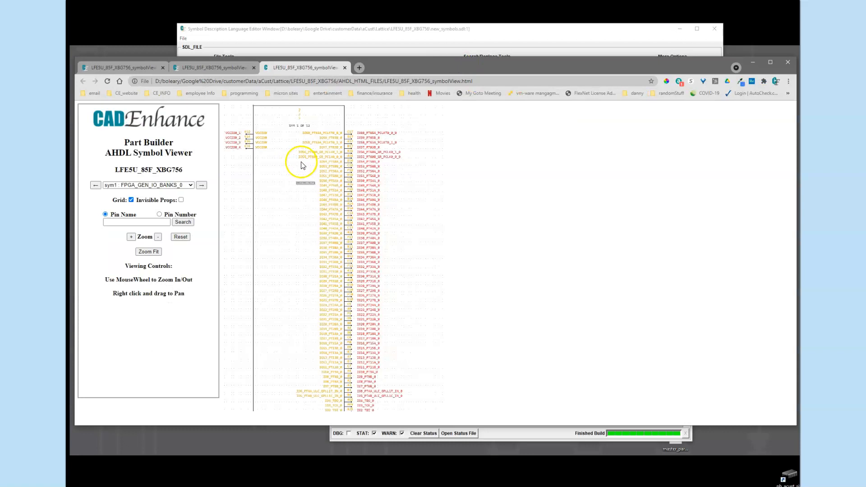
{"action": "right_click_drag", "start_coordinate": [301, 175], "coordinate": [330, 245]}
{"action": "scroll", "coordinate": [333, 240], "scroll_direction": "up", "scroll_amount": 2}
{"action": "right_click_drag", "start_coordinate": [382, 324], "coordinate": [405, 347]}
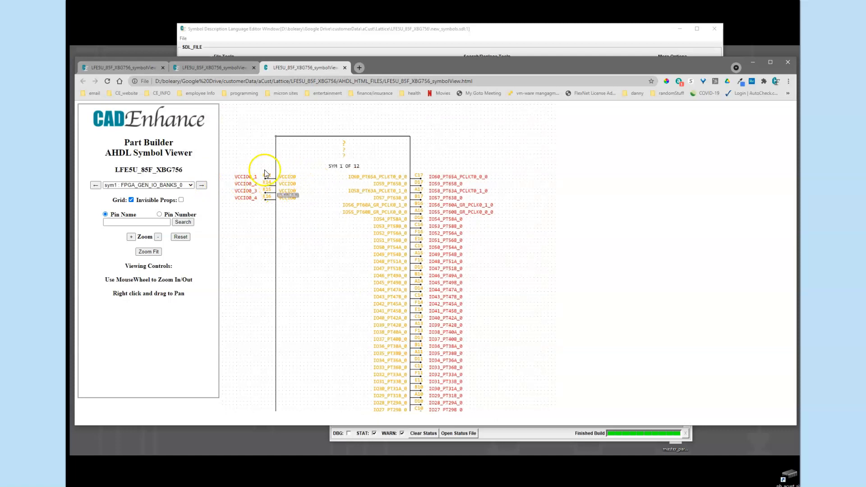
Display sym2 FPGA_GEN_IO_BANKS_1 to compare its pin sides, and return to the SDL editor
{"action": "left_click", "coordinate": [191, 186]}
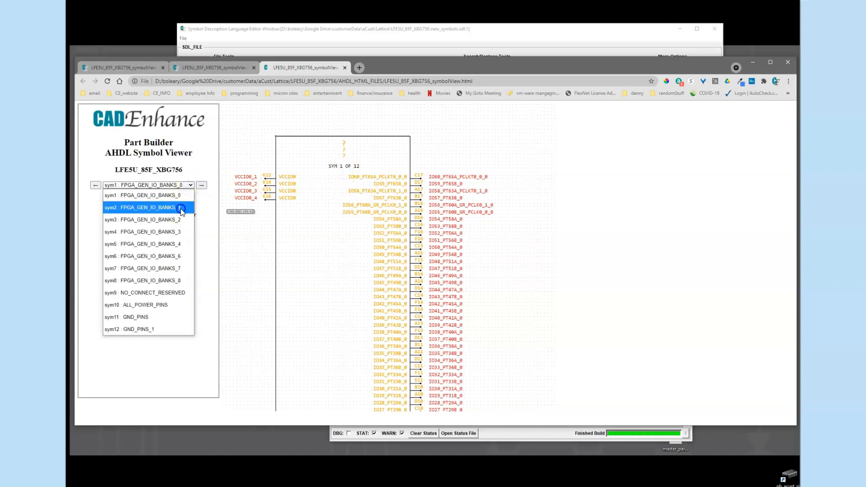
{"action": "left_click", "coordinate": [180, 207]}
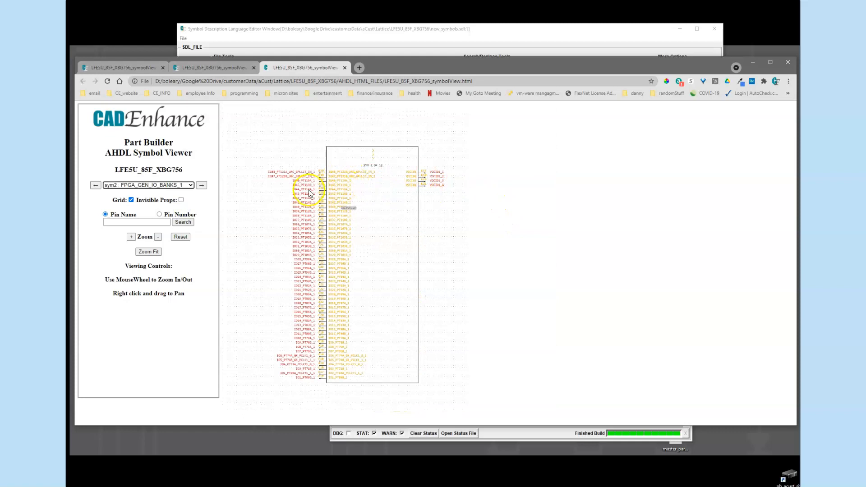
{"action": "left_click", "coordinate": [189, 185]}
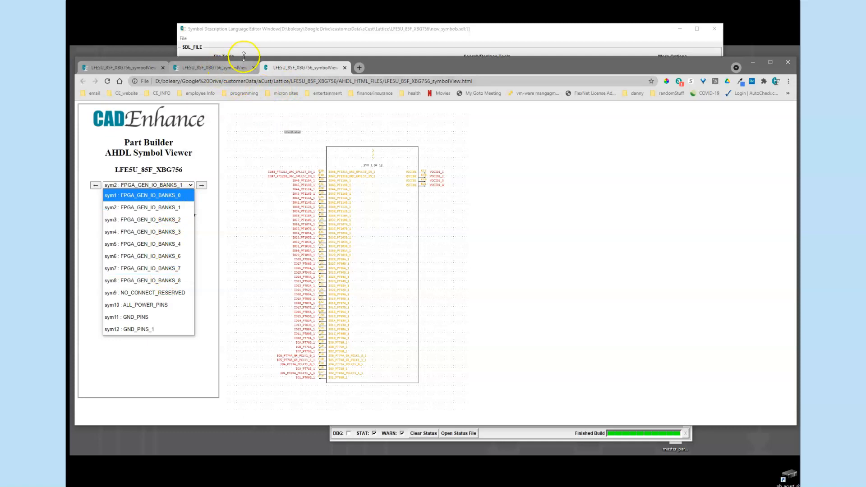
{"action": "left_click", "coordinate": [521, 433]}
{"action": "left_click", "coordinate": [622, 255]}
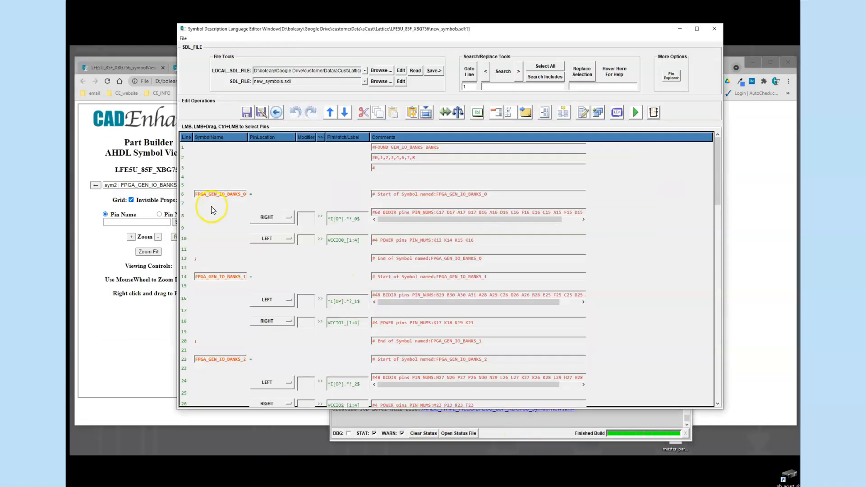
Rename the FPGA_GEN_IO_BANKS_0 symbol to FPGA_GEN_IO_BANKS_0_1 and set its bank 0 I/O pins' location to LEFT
{"action": "left_click", "coordinate": [243, 195]}
{"action": "type", "text": "_1"}
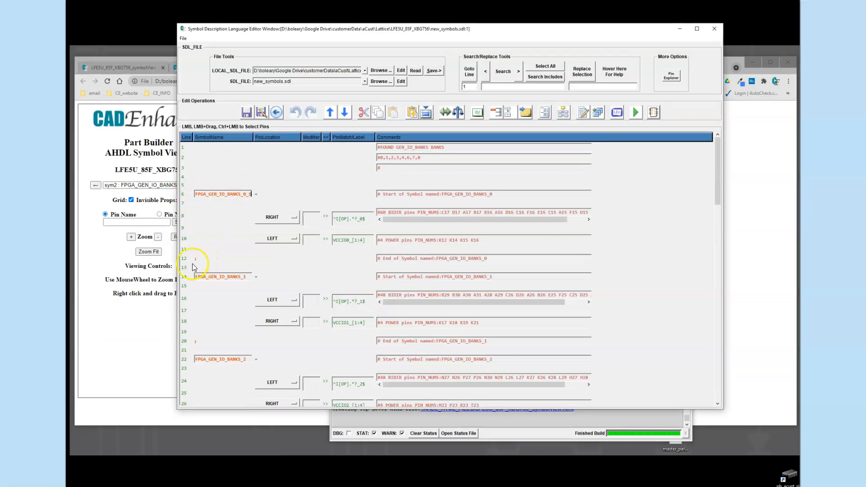
{"action": "left_click", "coordinate": [294, 218]}
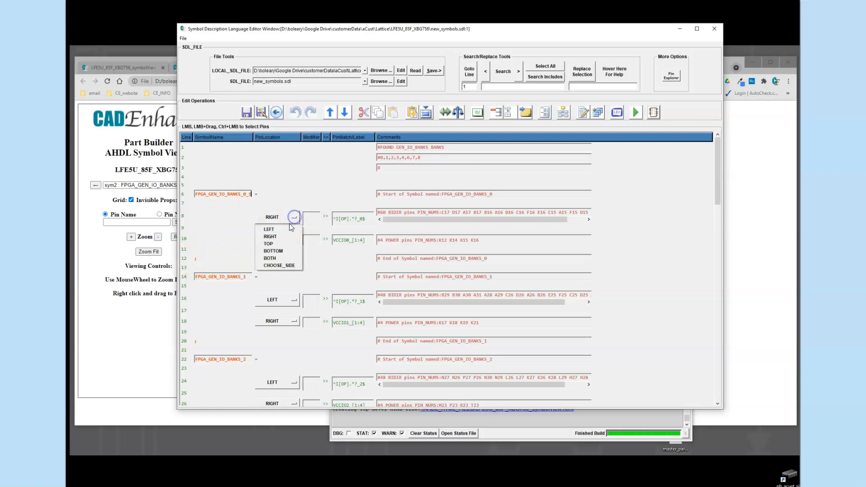
{"action": "left_click", "coordinate": [285, 230]}
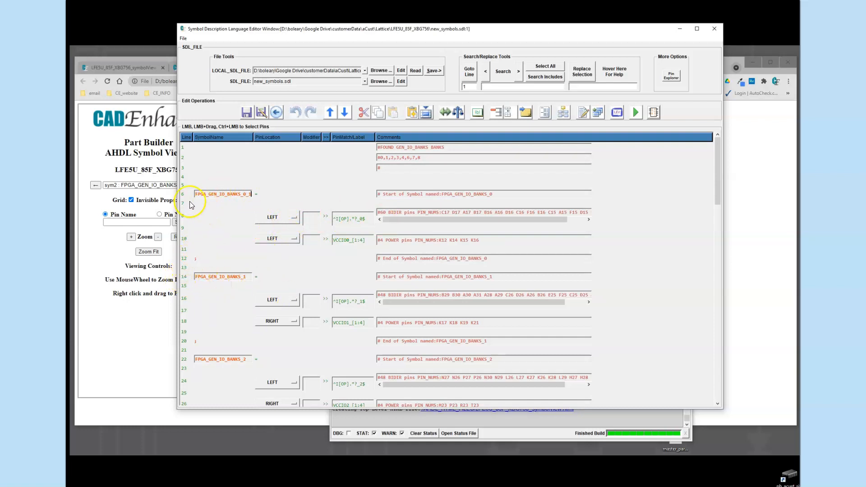
Merge bank 1 into the FPGA_GEN_IO_BANKS_0_1 definition by cutting the lines from the bank 0 symbol end through the FPGA_GEN_IO_BANKS_1 start
{"action": "left_click", "coordinate": [189, 260]}
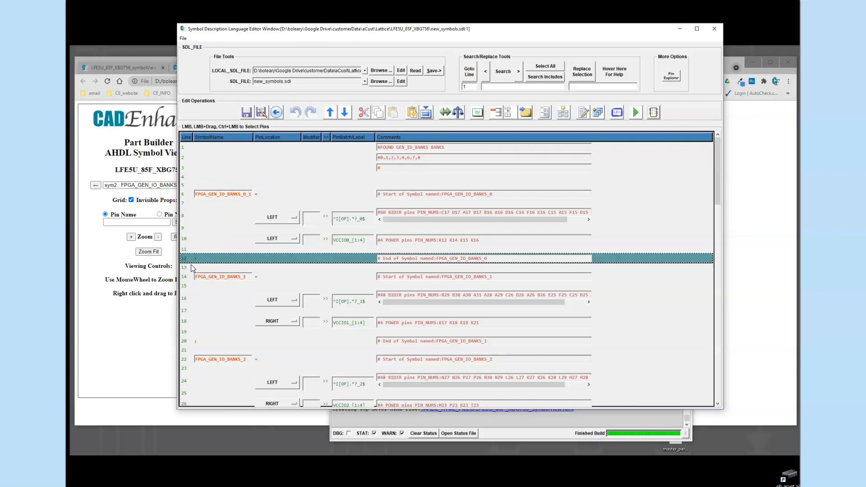
{"action": "left_click", "coordinate": [189, 276], "text": "ctrl"}
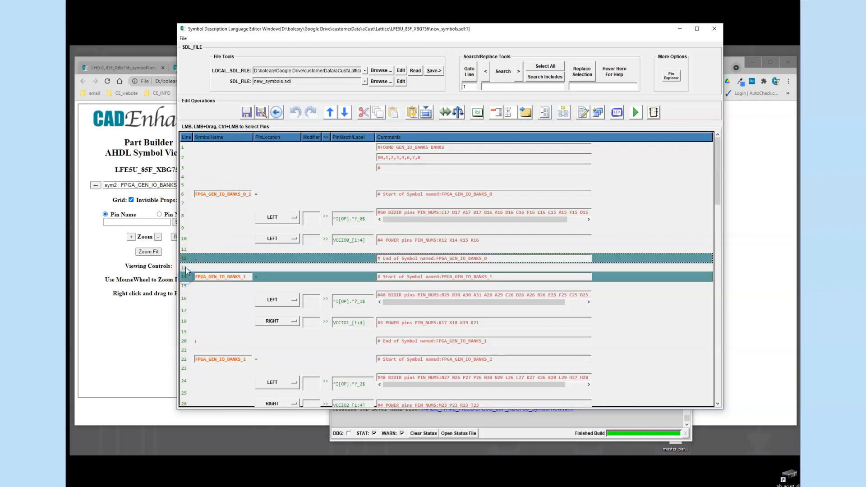
{"action": "left_click", "coordinate": [186, 267], "text": "ctrl"}
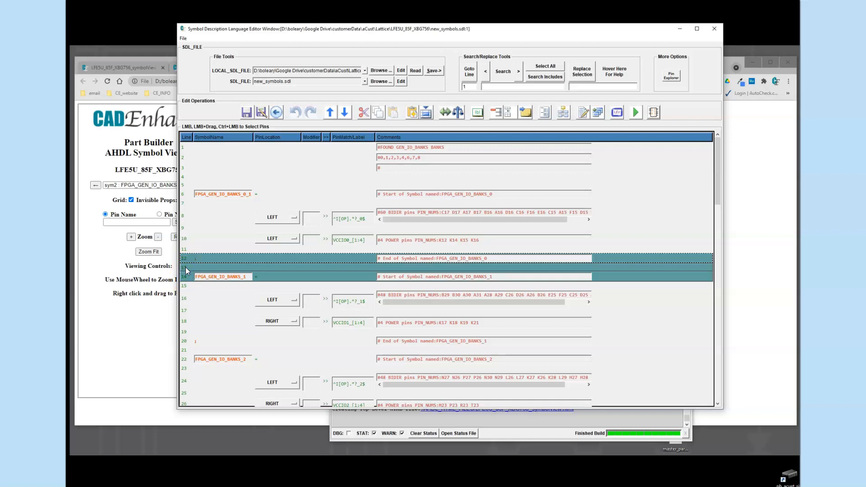
{"action": "key", "text": "ctrl+x"}
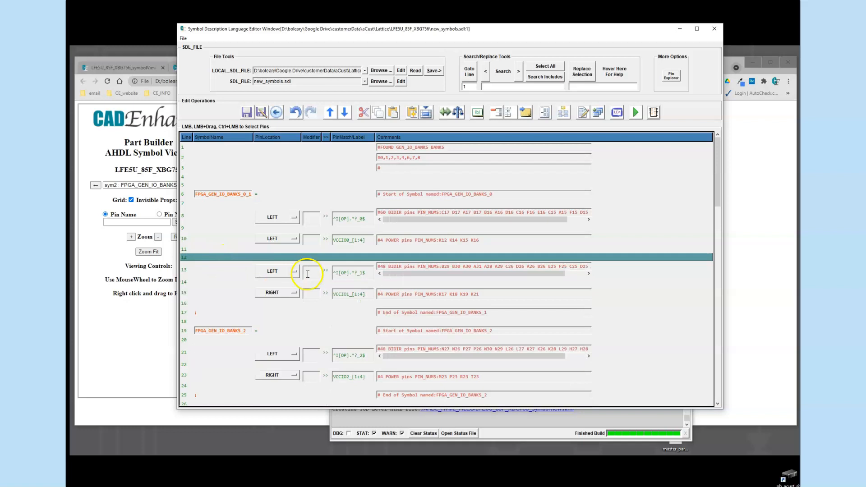
Set the pin location of the bank 1 I/O pins in the merged symbol to RIGHT
{"action": "left_click", "coordinate": [295, 272]}
{"action": "left_click", "coordinate": [285, 286]}
{"action": "left_click", "coordinate": [295, 271]}
{"action": "left_click", "coordinate": [287, 290]}
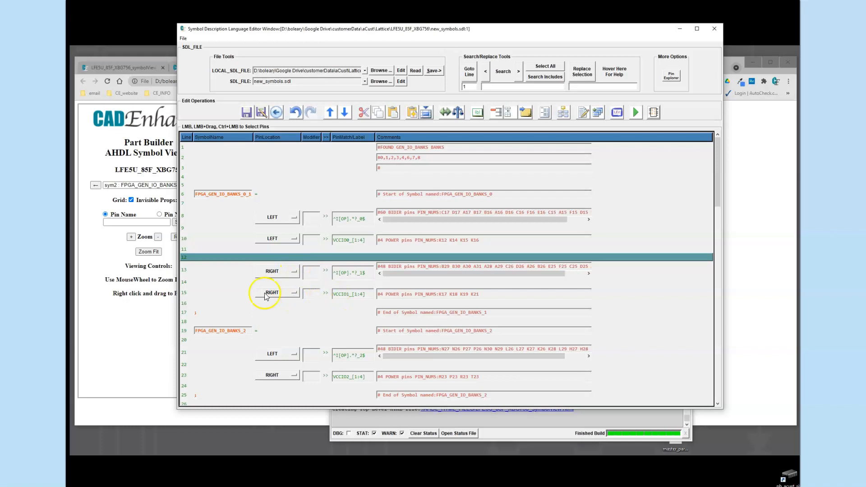
Move the VCCIO1 power pin row up until it sits directly below the VCCIO0 row
{"action": "left_click", "coordinate": [192, 293]}
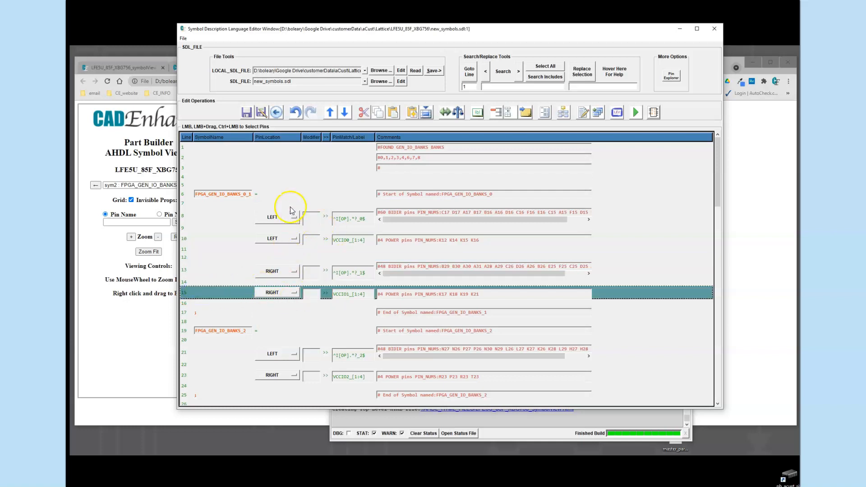
{"action": "left_click", "coordinate": [330, 112]}
{"action": "left_click", "coordinate": [330, 112]}
{"action": "left_click", "coordinate": [330, 112]}
{"action": "left_click", "coordinate": [330, 112]}
Cut the VCCIO0 and VCCIO1 rows together and paste them above the bank 0 I/O pin row
{"action": "left_click", "coordinate": [197, 240]}
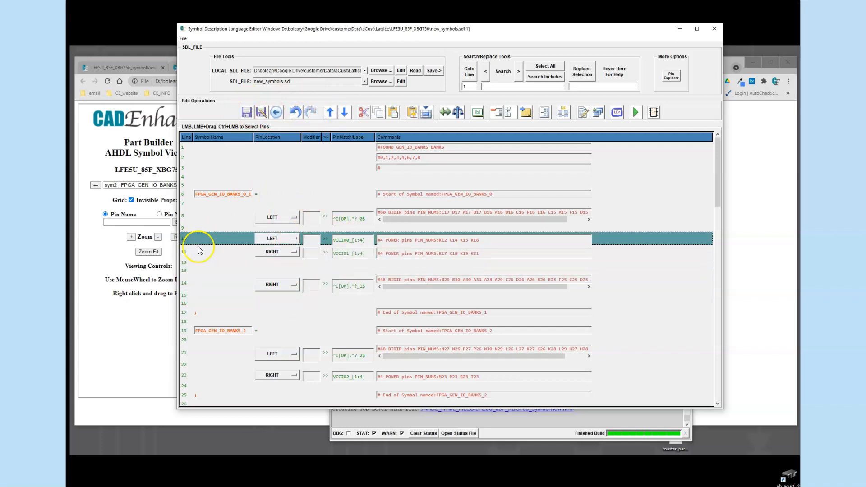
{"action": "left_click", "coordinate": [198, 249], "text": "ctrl"}
{"action": "left_click", "coordinate": [369, 113]}
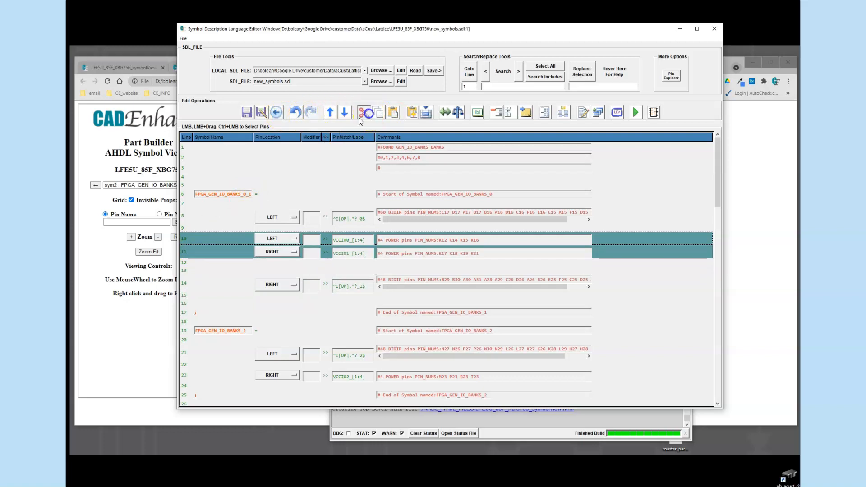
{"action": "left_click", "coordinate": [196, 218]}
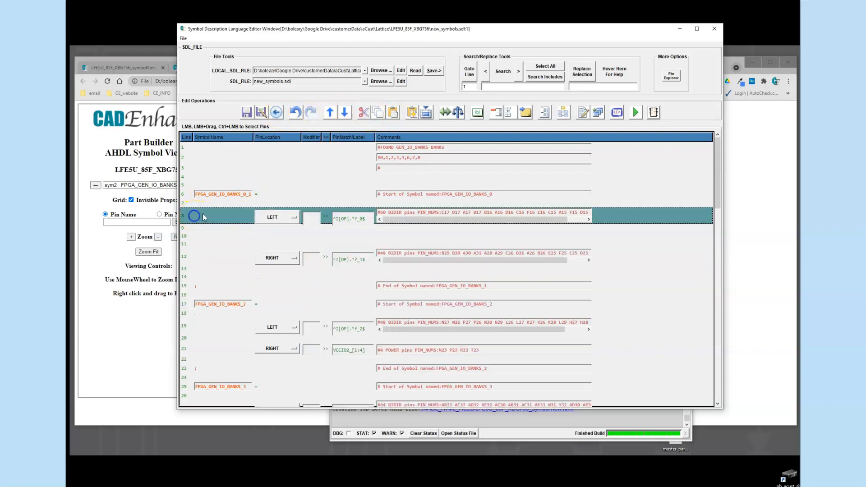
{"action": "left_click", "coordinate": [393, 113]}
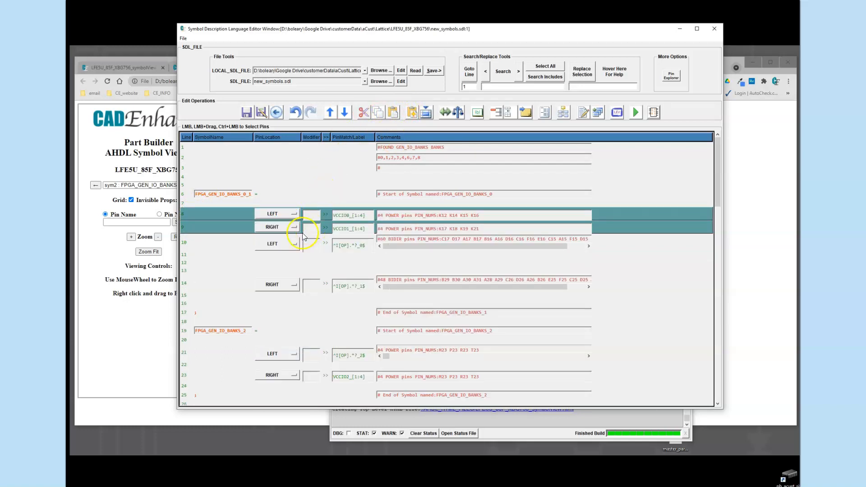
Insert a BALANCE SYMBOL SIDES line between the VCCIO1 row and the bank 0 I/O pins, with its spacing set to 2
{"action": "left_click", "coordinate": [224, 246]}
{"action": "left_click", "coordinate": [495, 114]}
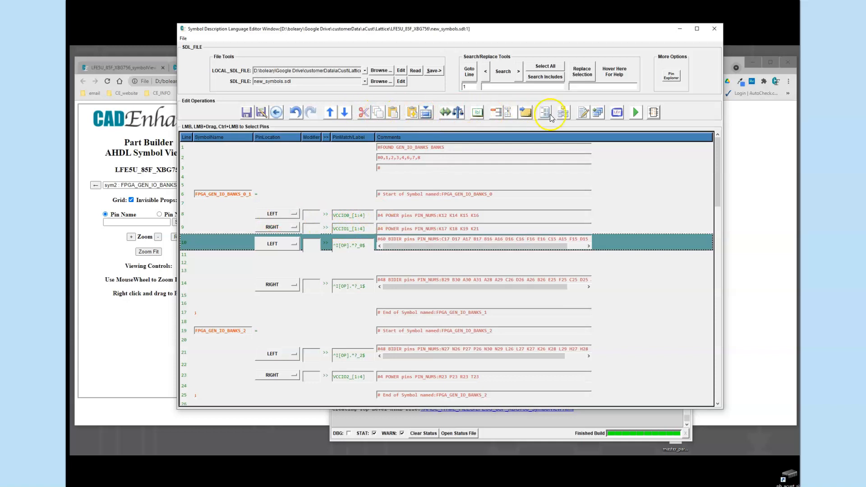
{"action": "left_click", "coordinate": [454, 111]}
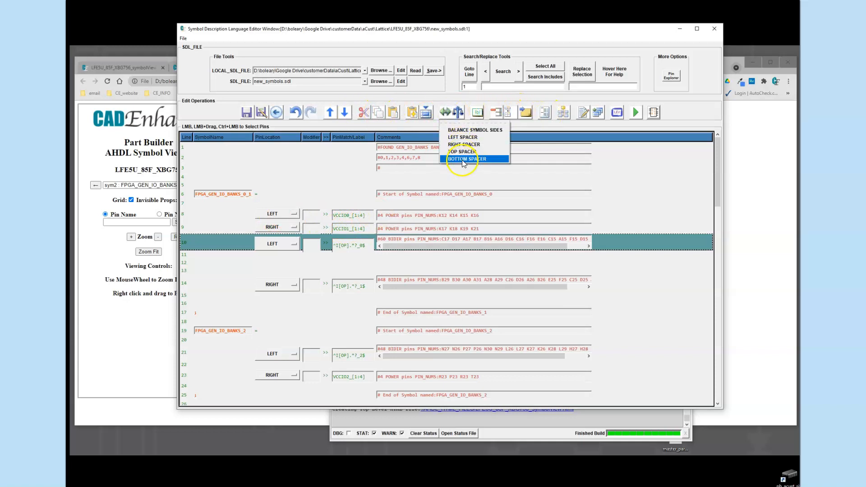
{"action": "left_click", "coordinate": [469, 130]}
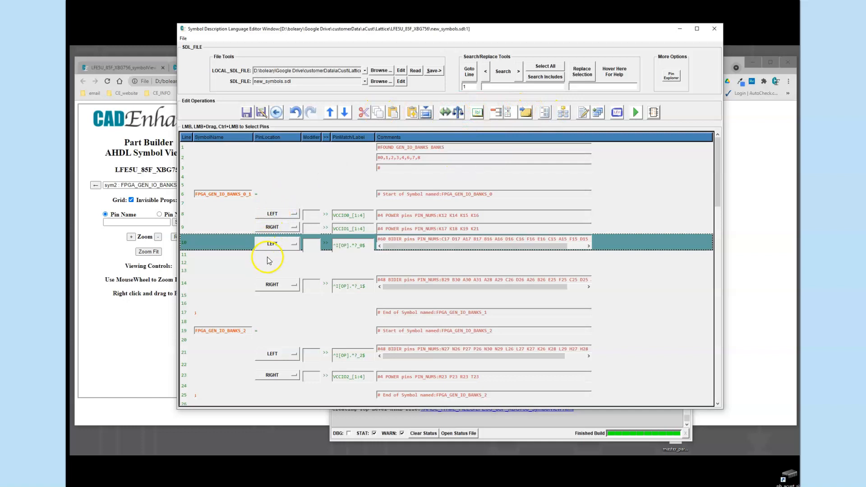
{"action": "left_click", "coordinate": [308, 239]}
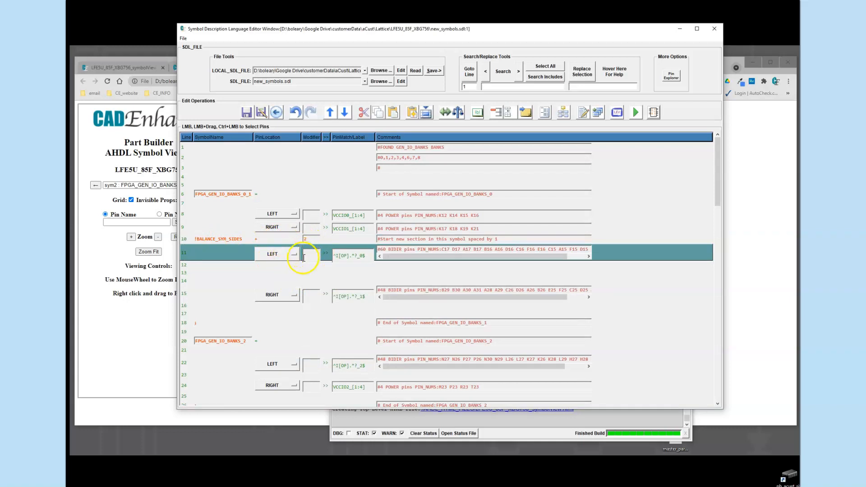
{"action": "left_click_drag", "start_coordinate": [338, 257], "coordinate": [370, 256]}
{"action": "left_click", "coordinate": [346, 298]}
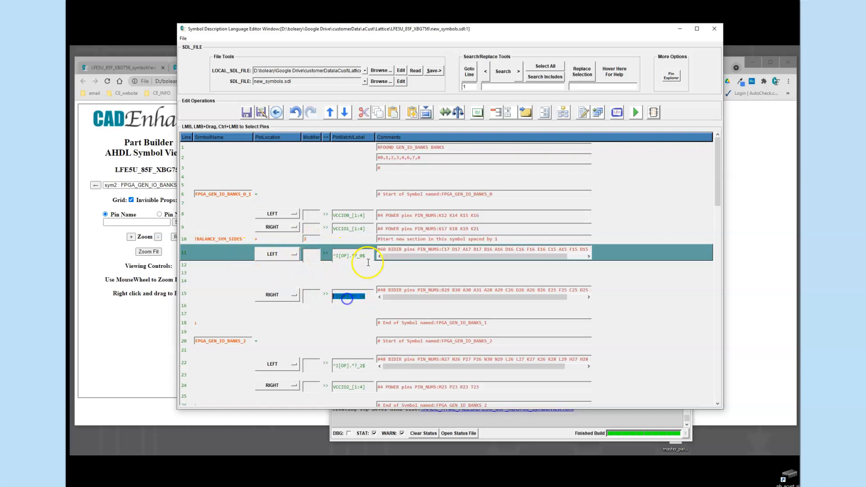
{"action": "left_click", "coordinate": [337, 305]}
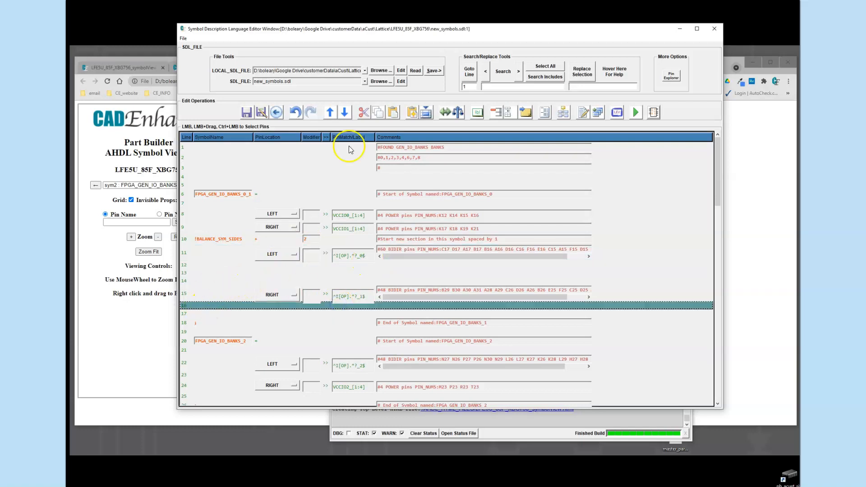
Build and view the symbols, and inspect both pin sides of the merged FPGA_GEN_IO_BANKS_0_1 symbol up close
{"action": "left_click", "coordinate": [564, 112]}
{"action": "left_click", "coordinate": [656, 113]}
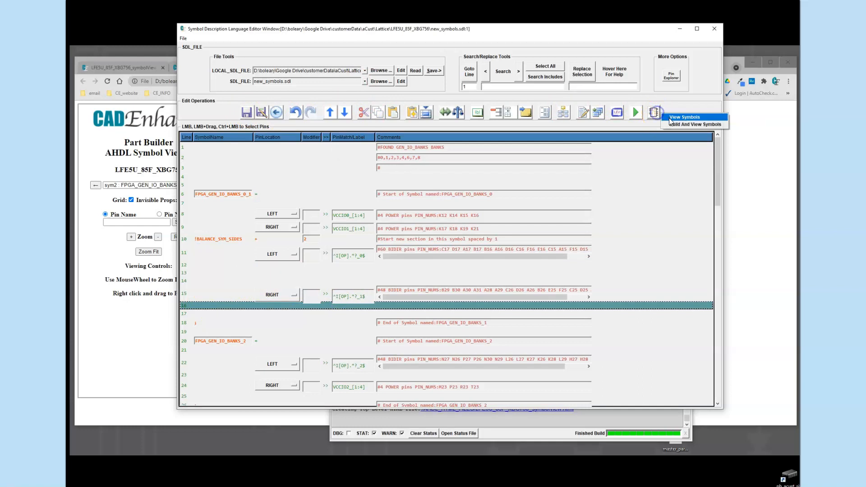
{"action": "left_click", "coordinate": [672, 124]}
{"action": "left_click", "coordinate": [328, 318]}
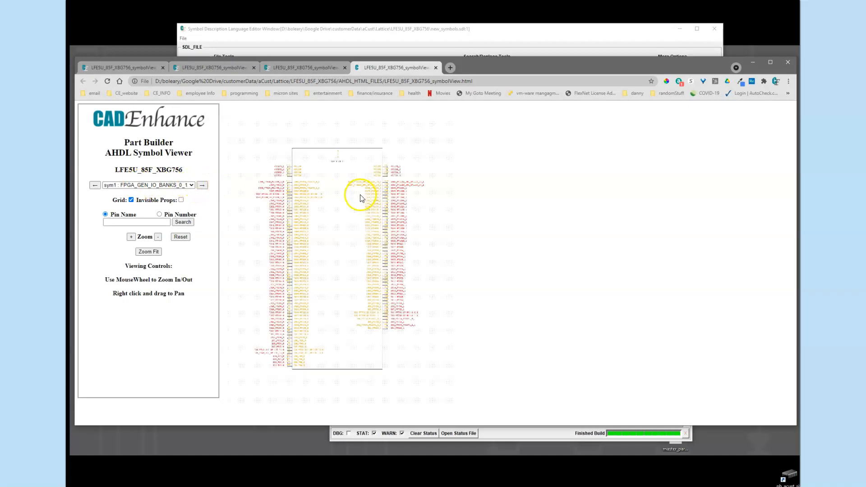
{"action": "left_click", "coordinate": [192, 185]}
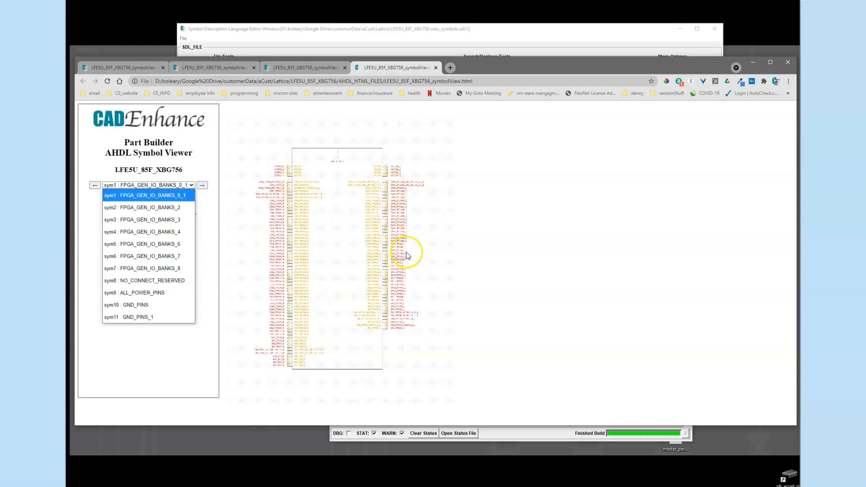
{"action": "left_click", "coordinate": [359, 209]}
{"action": "scroll", "coordinate": [353, 209], "scroll_direction": "up", "scroll_amount": 4}
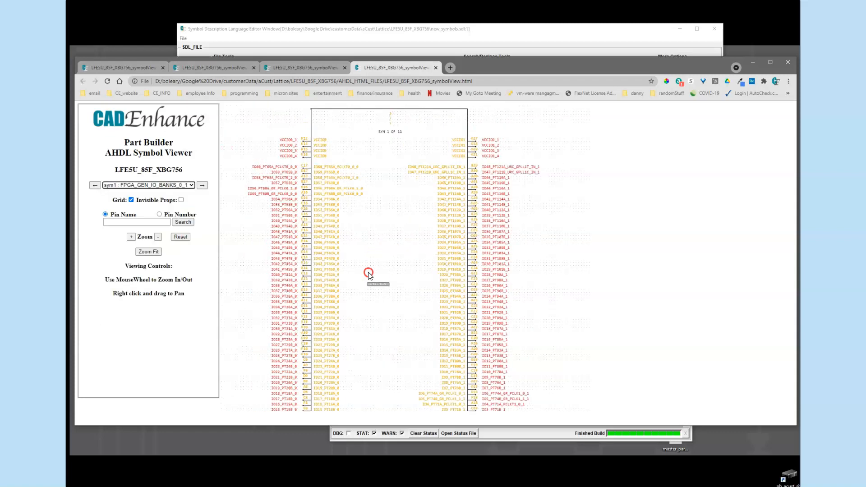
Browse the other rebuilt symbols in the viewer, displaying GND_PINS_1, FPGA_GEN_IO_BANKS_3 and FPGA_GEN_IO_BANKS_2
{"action": "left_click", "coordinate": [95, 185]}
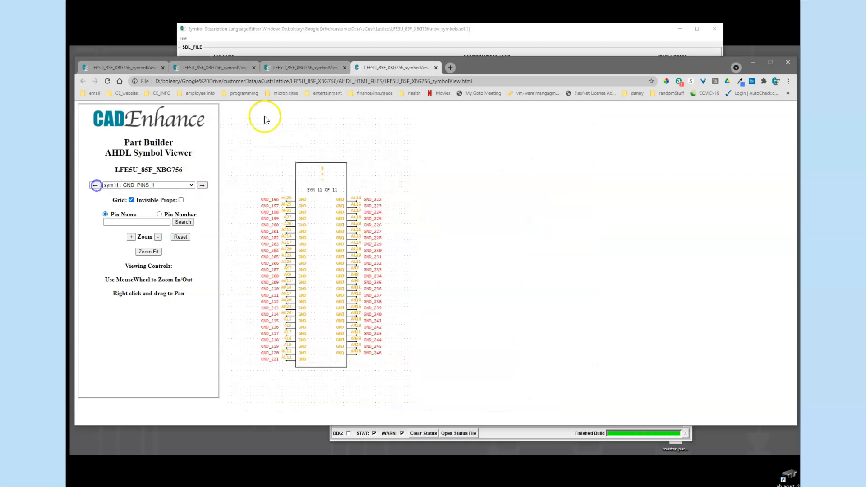
{"action": "left_click", "coordinate": [188, 182]}
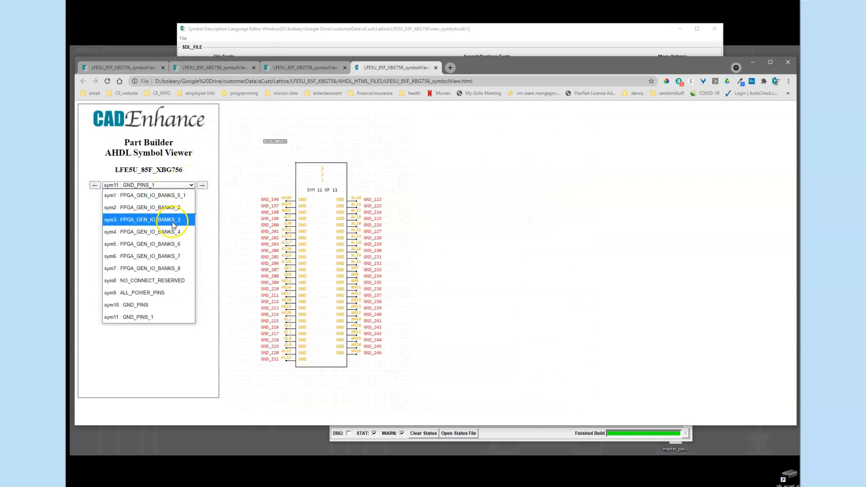
{"action": "left_click", "coordinate": [172, 222]}
{"action": "left_click", "coordinate": [180, 185]}
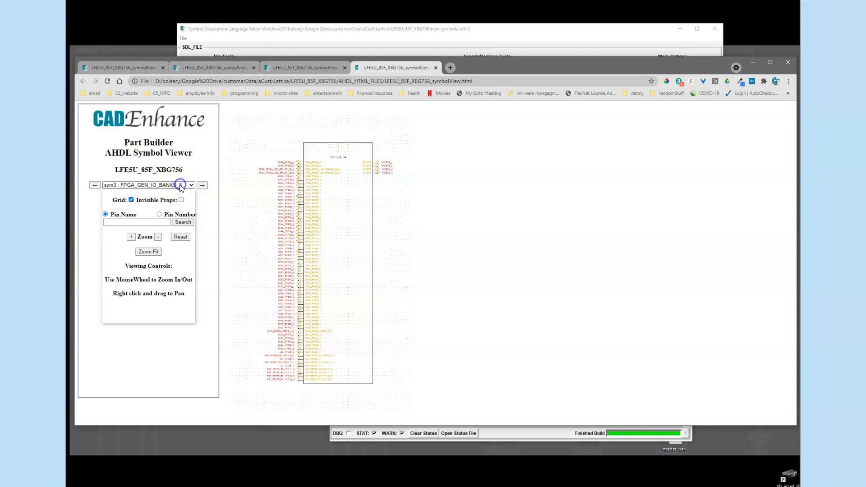
{"action": "left_click", "coordinate": [178, 208]}
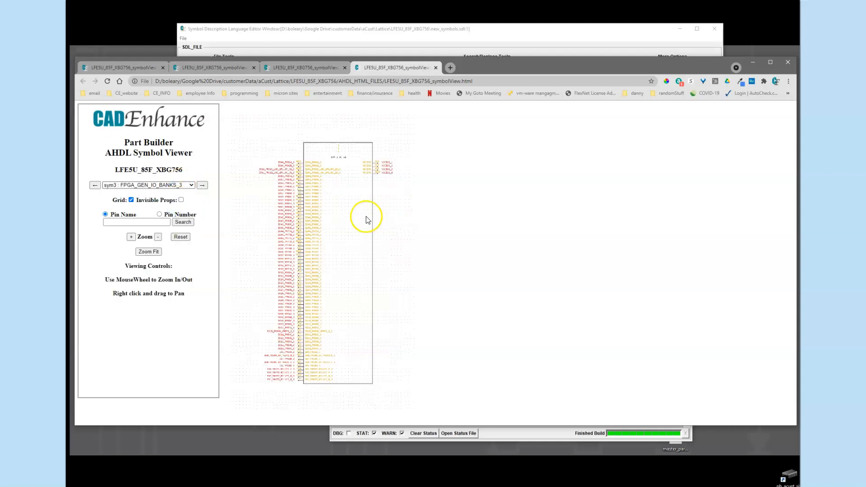
{"action": "key", "text": "Up"}
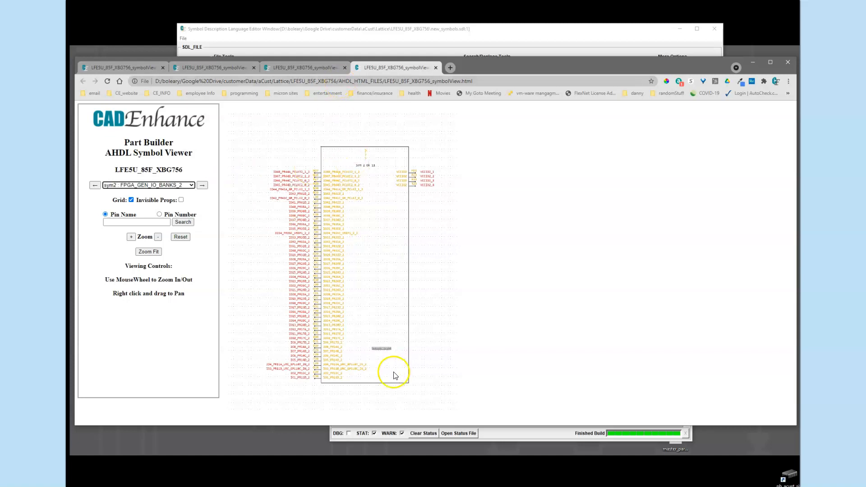
Back in the SDL editor, merge bank 3 into FPGA_GEN_IO_BANKS_2 by deleting the lines from the bank 2 symbol end through the FPGA_GEN_IO_BANKS_3 start
{"action": "left_click", "coordinate": [497, 436]}
{"action": "mouse_move", "coordinate": [315, 486]}
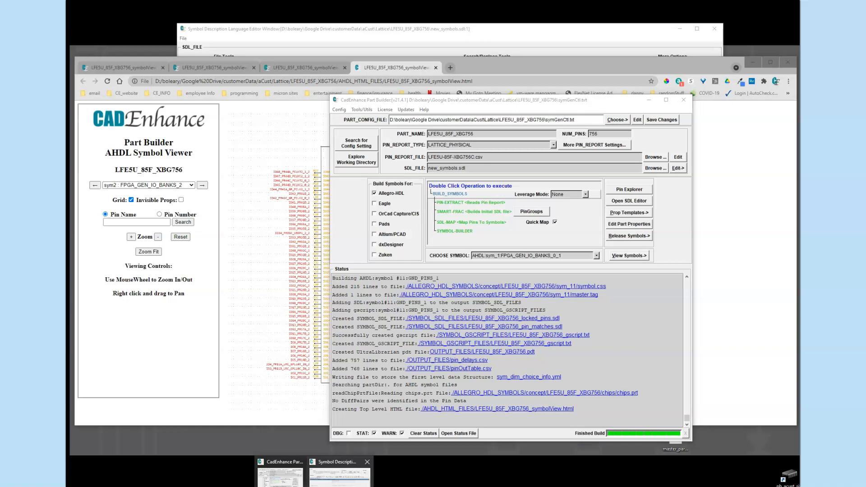
{"action": "left_click", "coordinate": [341, 472]}
{"action": "scroll", "coordinate": [222, 298], "scroll_direction": "down", "scroll_amount": 5}
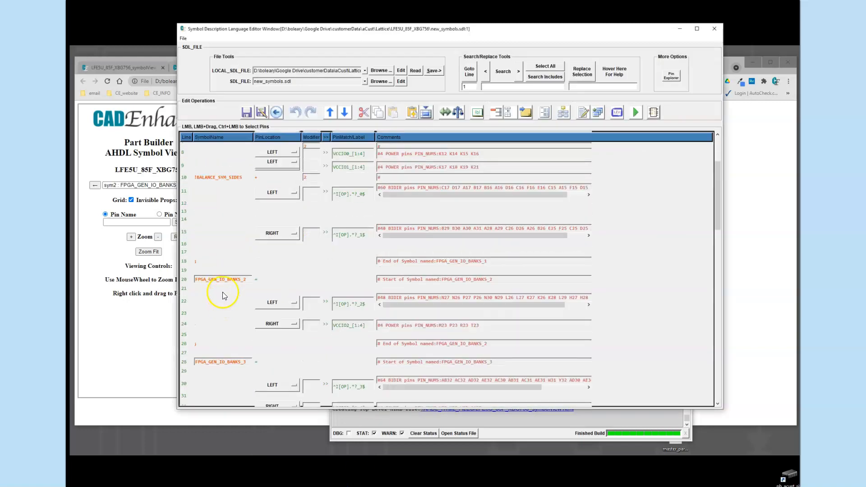
{"action": "scroll", "coordinate": [226, 203], "scroll_direction": "up", "scroll_amount": 3}
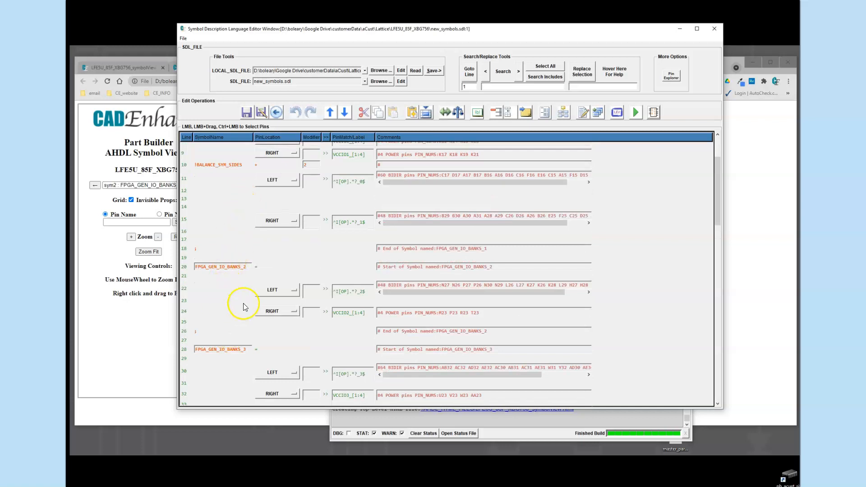
{"action": "scroll", "coordinate": [243, 306], "scroll_direction": "down", "scroll_amount": 1}
{"action": "left_click_drag", "start_coordinate": [186, 310], "coordinate": [189, 333]}
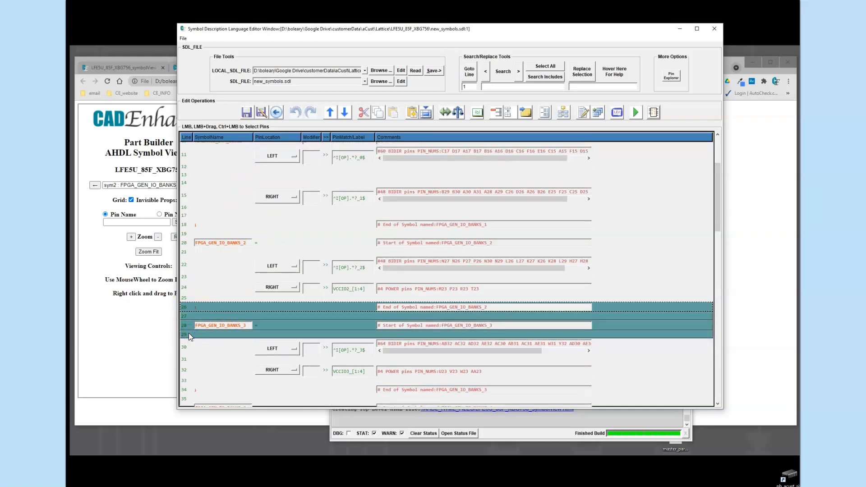
{"action": "key", "text": "Delete"}
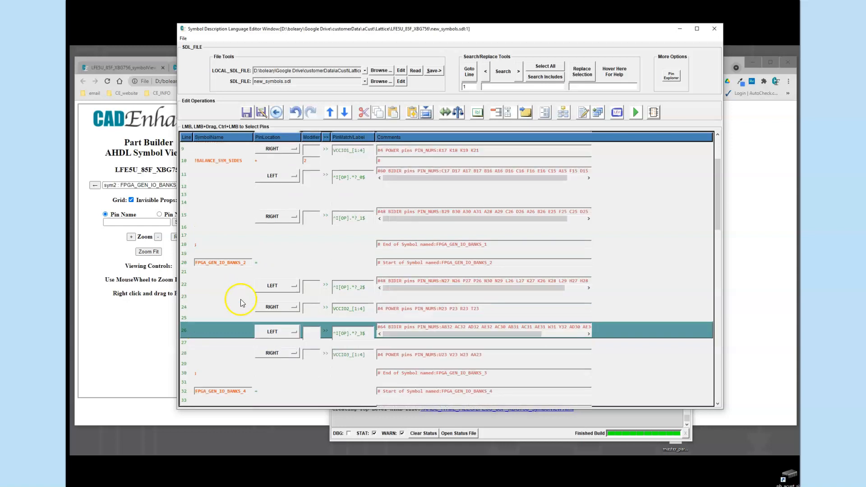
Move the VCCIO2 and VCCIO3 power pin rows above the bank 2 I/O pins and set VCCIO2's pin location to LEFT
{"action": "left_click", "coordinate": [185, 308]}
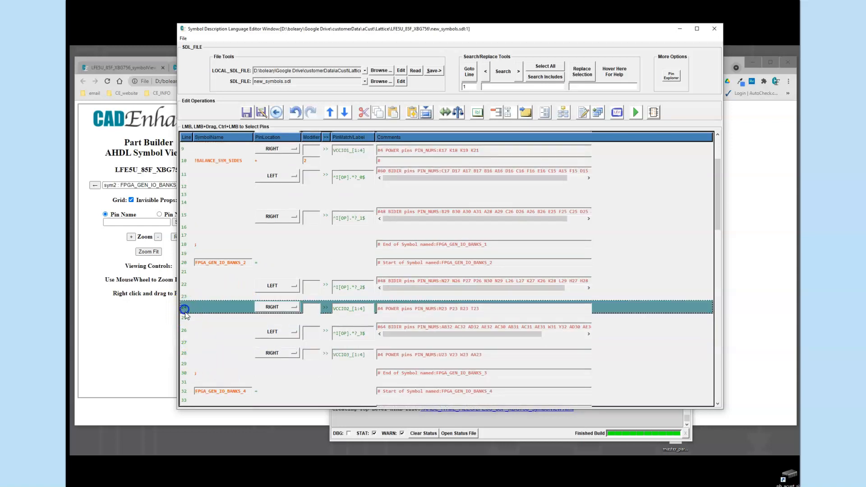
{"action": "left_click", "coordinate": [185, 354], "text": "ctrl"}
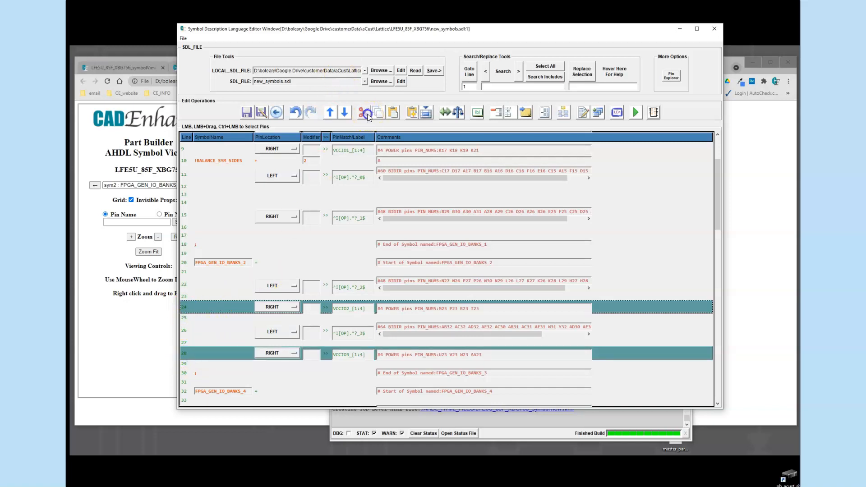
{"action": "key", "text": "ctrl+x"}
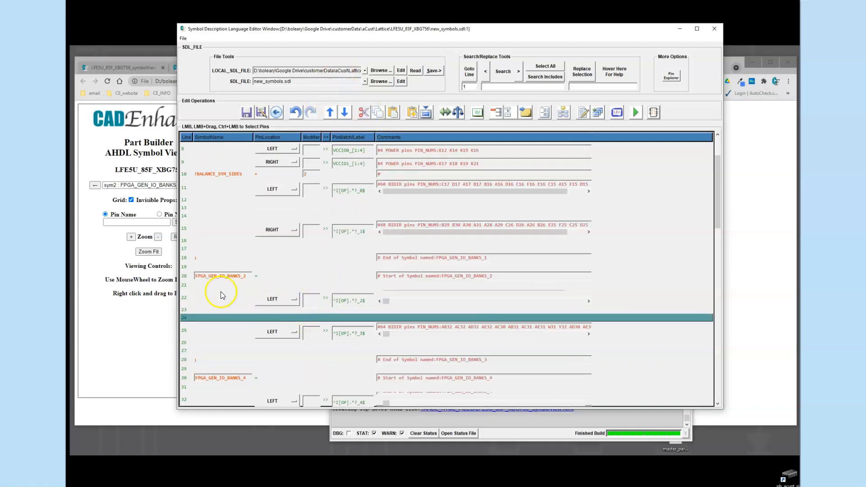
{"action": "left_click", "coordinate": [199, 297]}
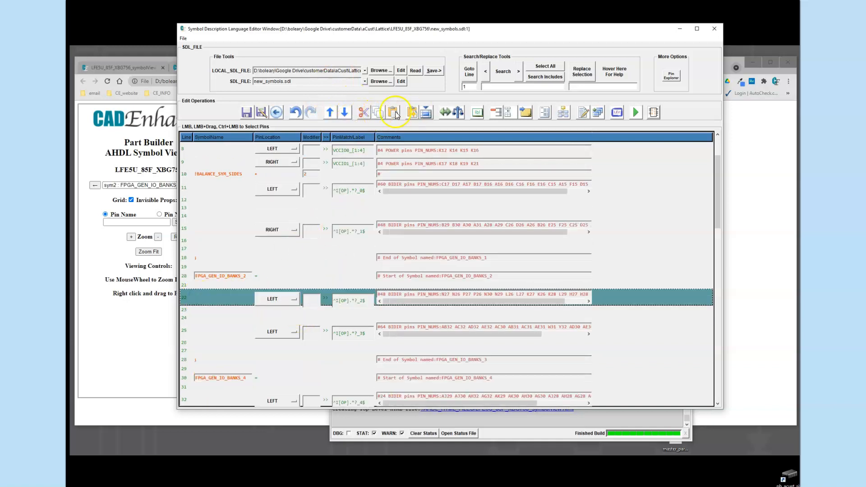
{"action": "left_click", "coordinate": [303, 306]}
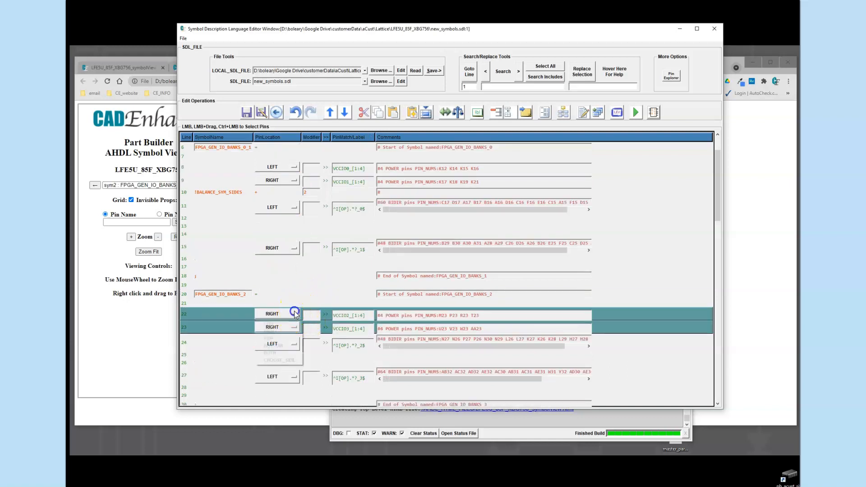
{"action": "left_click", "coordinate": [281, 323]}
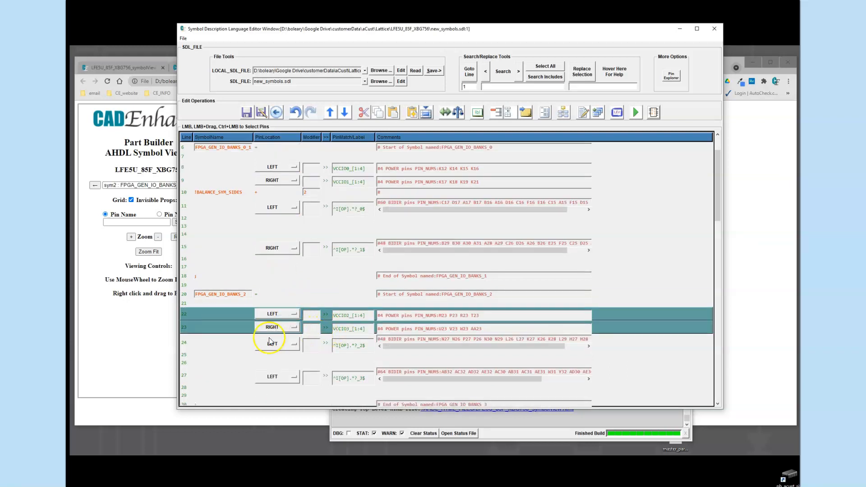
Insert a BALANCE SYMBOL SIDES line between the VCCIO3 row and the bank 2 I/O pins
{"action": "left_click", "coordinate": [236, 345]}
{"action": "left_click", "coordinate": [458, 112]}
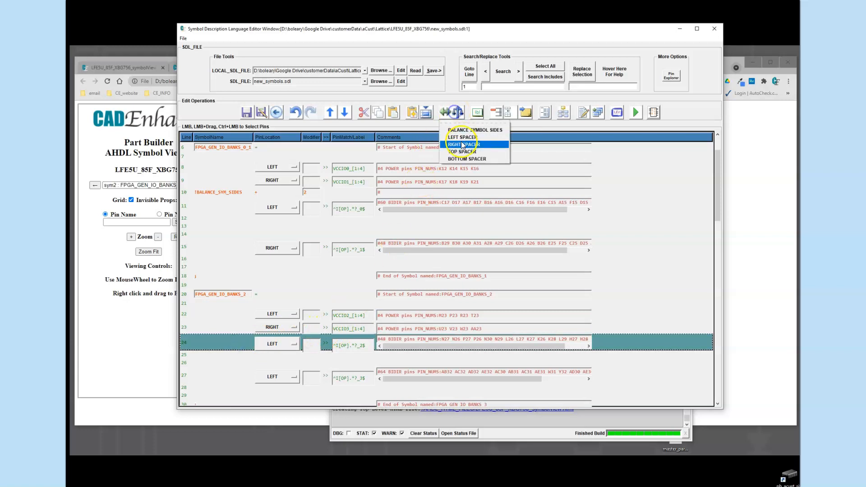
{"action": "left_click", "coordinate": [463, 128]}
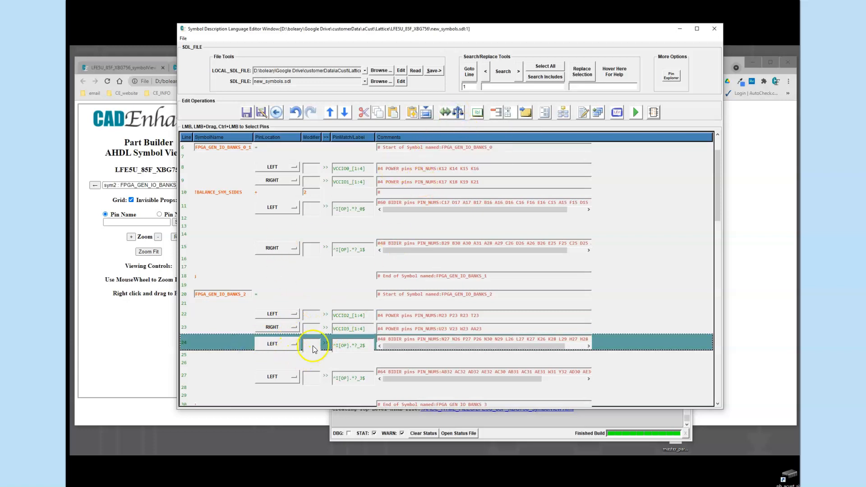
Set the bank 3 I/O pins' location to RIGHT and rename the merged symbol FPGA_GEN_IO_BANKS_2_3
{"action": "scroll", "coordinate": [326, 320], "scroll_direction": "down", "scroll_amount": 3}
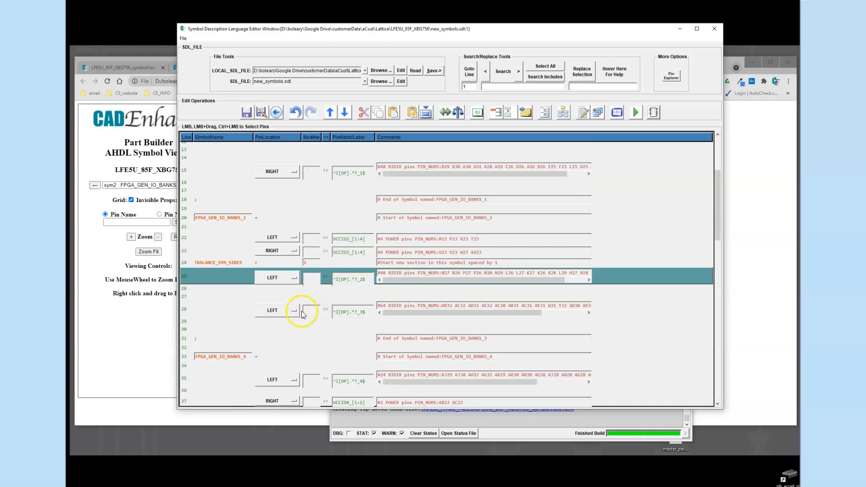
{"action": "left_click", "coordinate": [295, 310]}
{"action": "left_click", "coordinate": [286, 329]}
{"action": "left_click", "coordinate": [247, 216]}
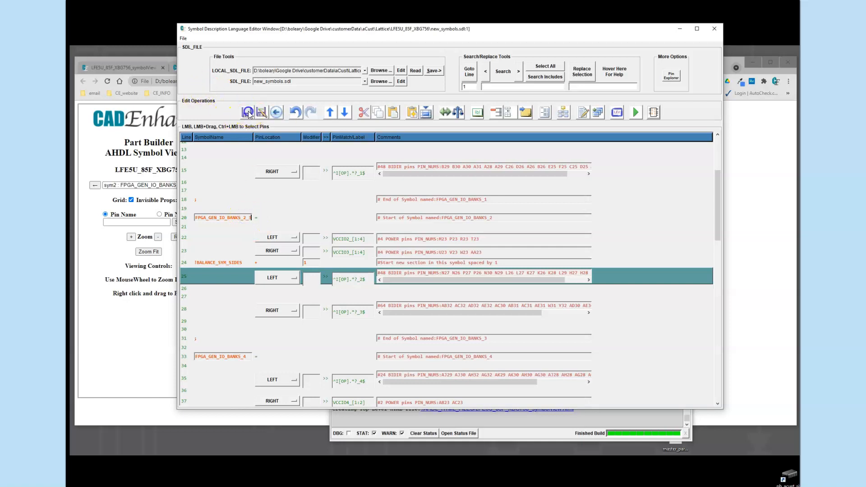
Build and view the symbols, and inspect the pin layout of FPGA_GEN_IO_BANKS_0_1 up close
{"action": "left_click", "coordinate": [654, 111]}
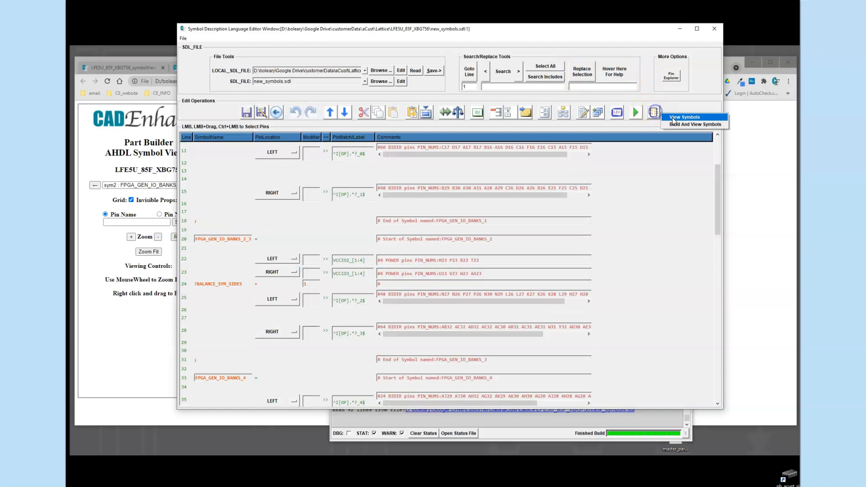
{"action": "left_click", "coordinate": [682, 125]}
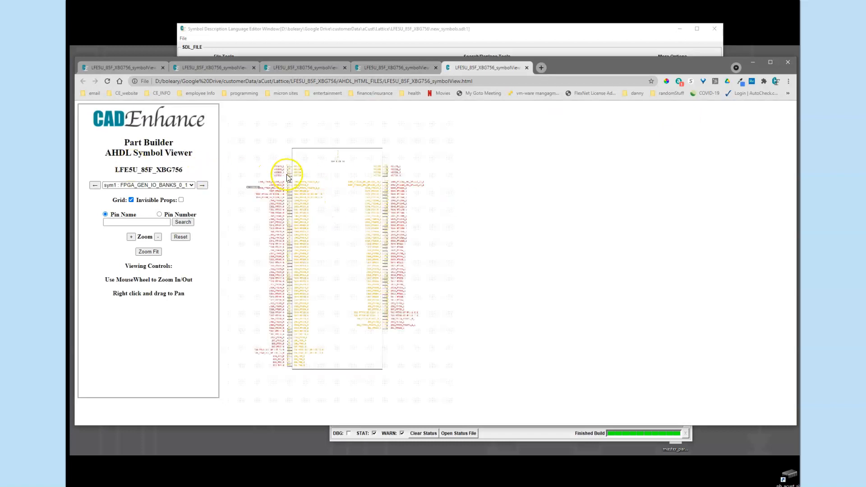
{"action": "scroll", "coordinate": [342, 201], "scroll_direction": "up", "scroll_amount": 5}
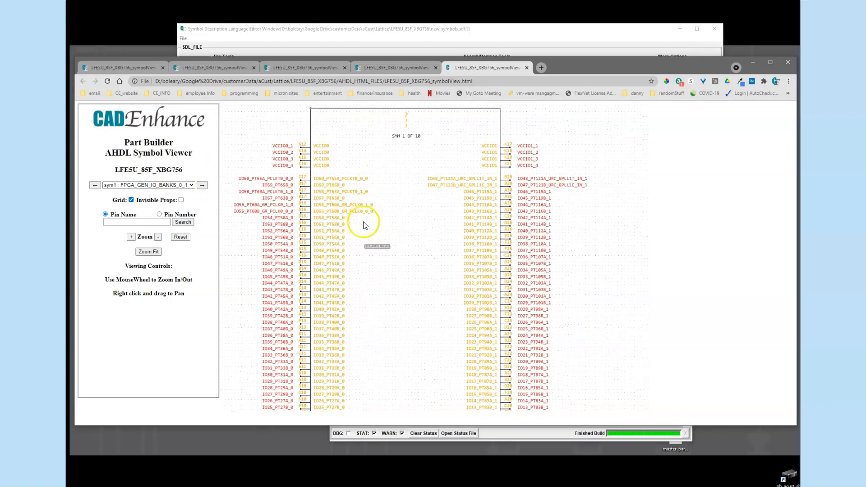
Compare the gap between power and I/O pins in the FPGA_GEN_IO_BANKS_2_3 and FPGA_GEN_IO_BANKS_0_1 symbols
{"action": "left_click", "coordinate": [205, 185]}
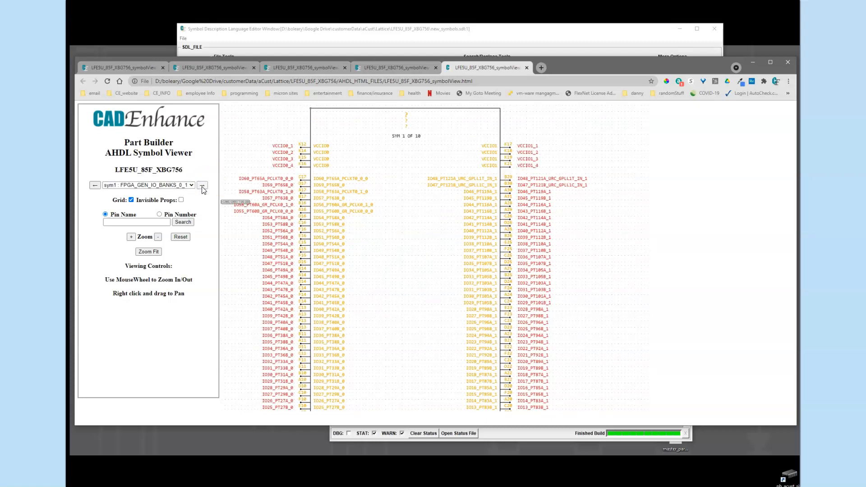
{"action": "scroll", "coordinate": [310, 188], "scroll_direction": "up", "scroll_amount": 5}
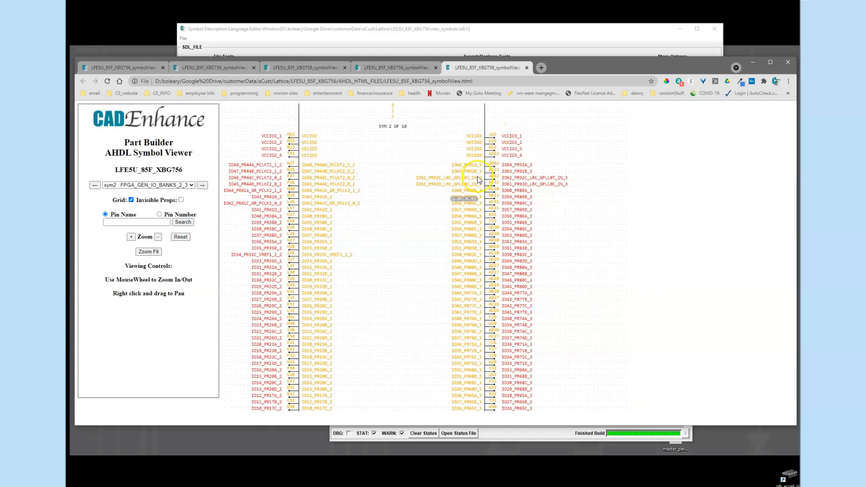
{"action": "left_click", "coordinate": [94, 185]}
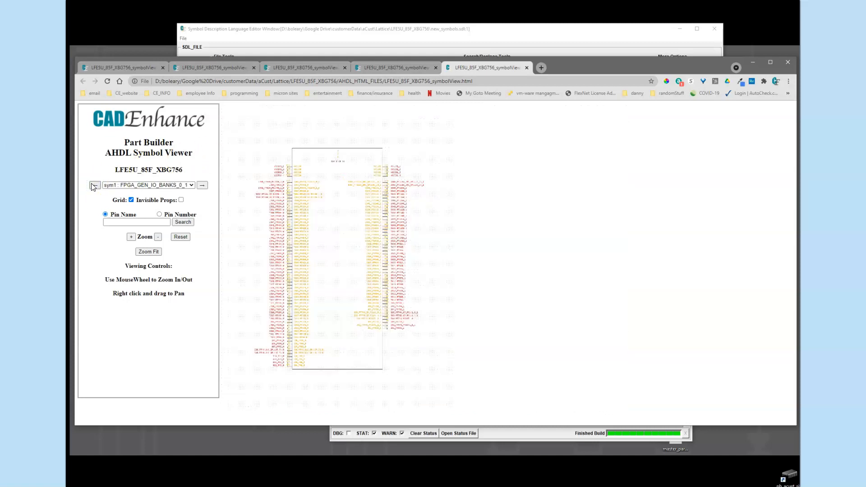
{"action": "scroll", "coordinate": [298, 174], "scroll_direction": "up", "scroll_amount": 4}
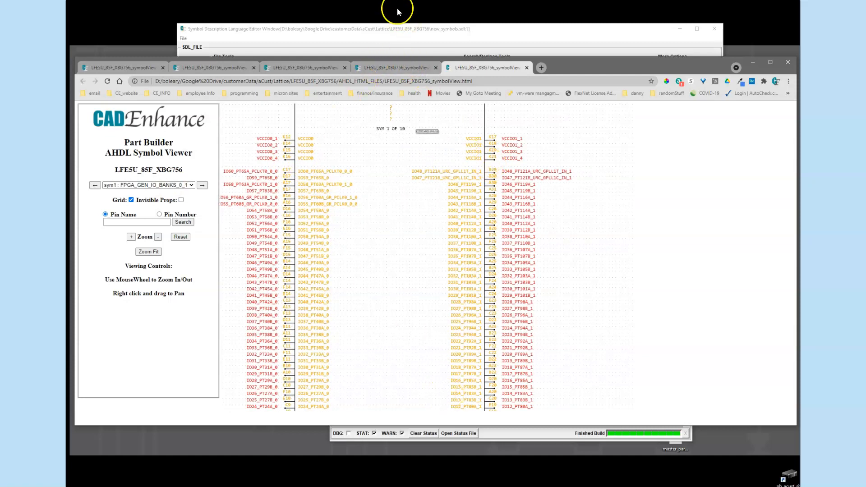
Back in the SDL editor, set the BALANCE_SYM_SIDES spacing to 3 in both the FPGA_GEN_IO_BANKS_0_1 and FPGA_GEN_IO_BANKS_2_3 symbols
{"action": "left_click", "coordinate": [391, 29]}
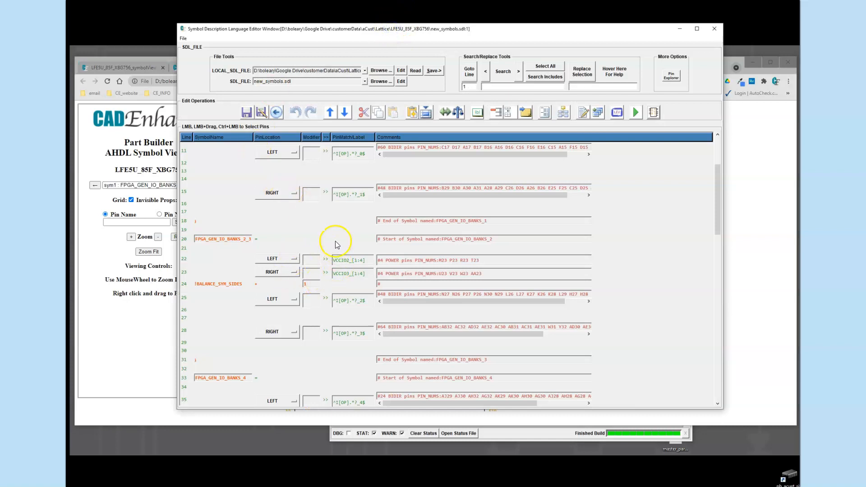
{"action": "left_click", "coordinate": [310, 179]}
{"action": "scroll", "coordinate": [309, 166], "scroll_direction": "up", "scroll_amount": 3}
{"action": "left_click", "coordinate": [303, 248]}
{"action": "left_click", "coordinate": [311, 240]}
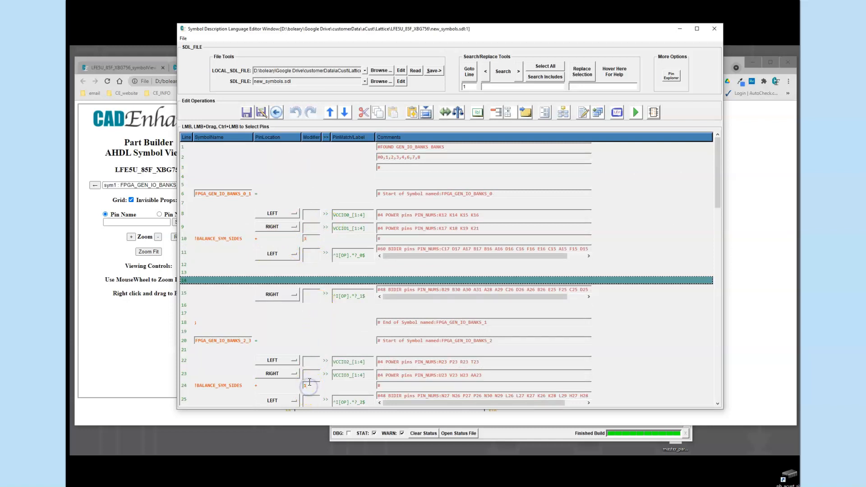
{"action": "left_click", "coordinate": [222, 384]}
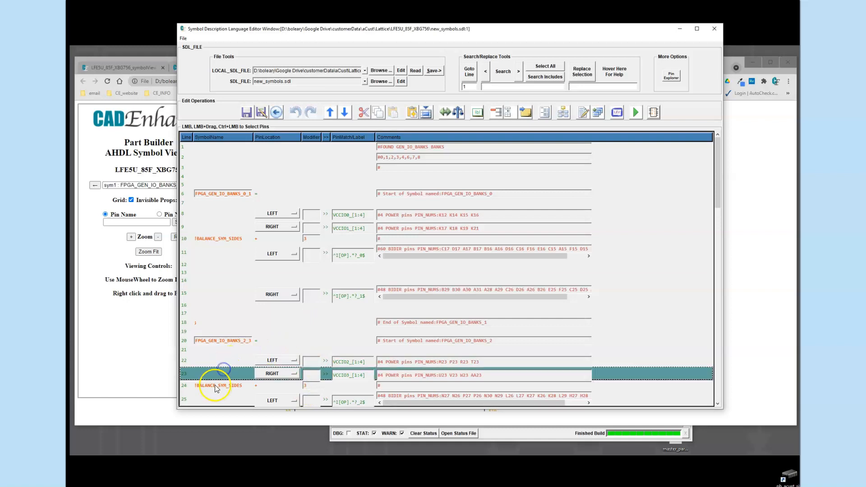
{"action": "scroll", "coordinate": [293, 343], "scroll_direction": "down", "scroll_amount": 2}
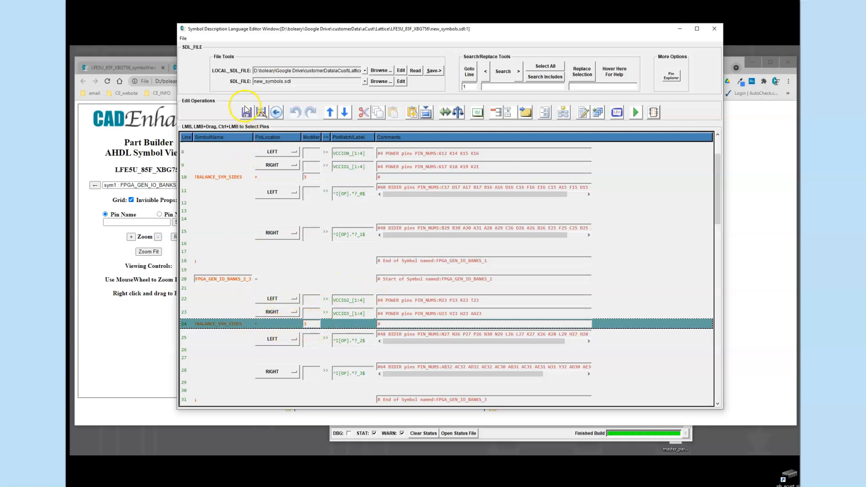
{"action": "scroll", "coordinate": [309, 293], "scroll_direction": "down", "scroll_amount": 4}
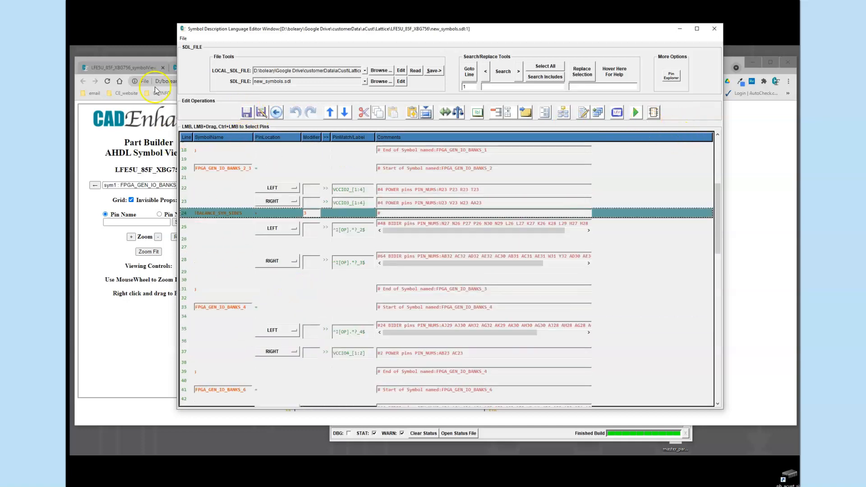
In the symbol viewer, display FPGA_GEN_IO_BANKS_4 and review the list of remaining symbols
{"action": "left_click", "coordinate": [161, 60]}
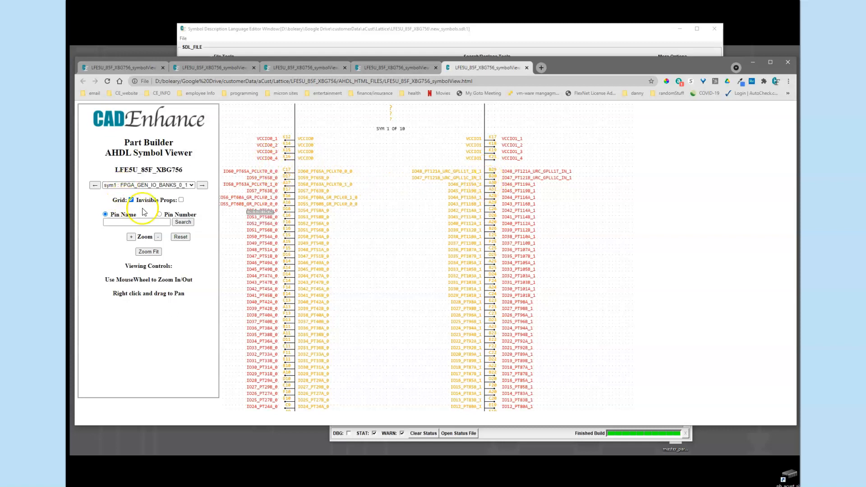
{"action": "left_click", "coordinate": [204, 185]}
{"action": "left_click", "coordinate": [203, 185]}
{"action": "left_click", "coordinate": [203, 186]}
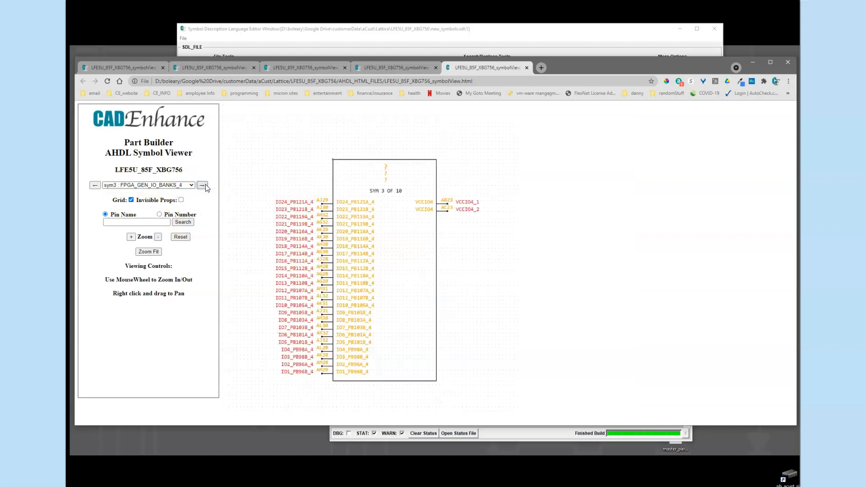
{"action": "left_click", "coordinate": [192, 185]}
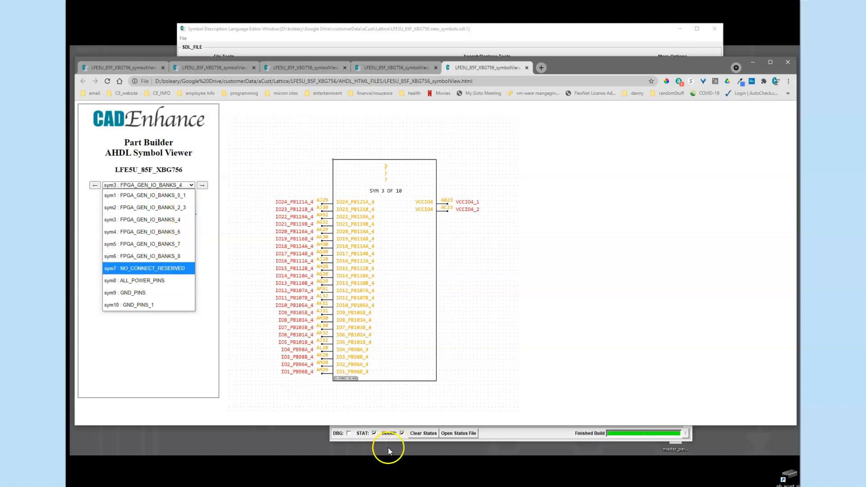
In the SDL editor, rename FPGA_GEN_IO_BANKS_4 to FPGA_GEN_IO_BANKS_4_6 and delete the lines from its symbol end through the FPGA_GEN_IO_BANKS_6 start
{"action": "left_click", "coordinate": [315, 486]}
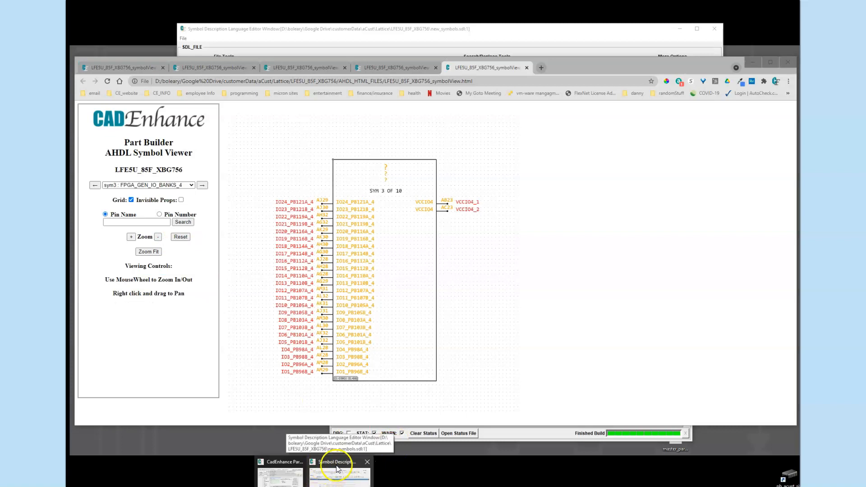
{"action": "left_click", "coordinate": [322, 471]}
{"action": "scroll", "coordinate": [229, 327], "scroll_direction": "down", "scroll_amount": 1}
{"action": "scroll", "coordinate": [229, 327], "scroll_direction": "down", "scroll_amount": 4}
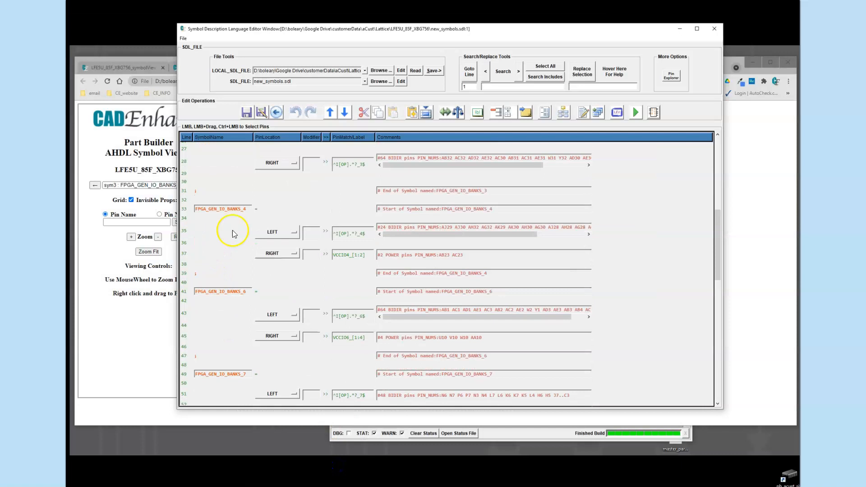
{"action": "left_click", "coordinate": [249, 209]}
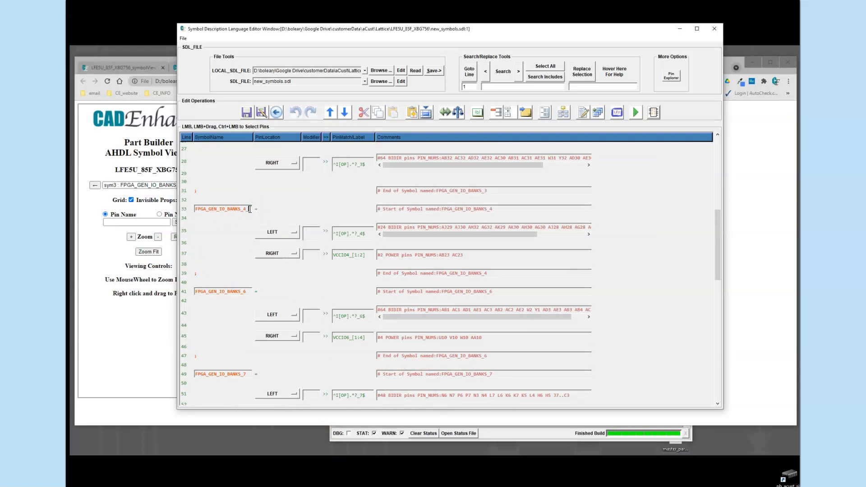
{"action": "left_click_drag", "start_coordinate": [189, 275], "coordinate": [188, 297]}
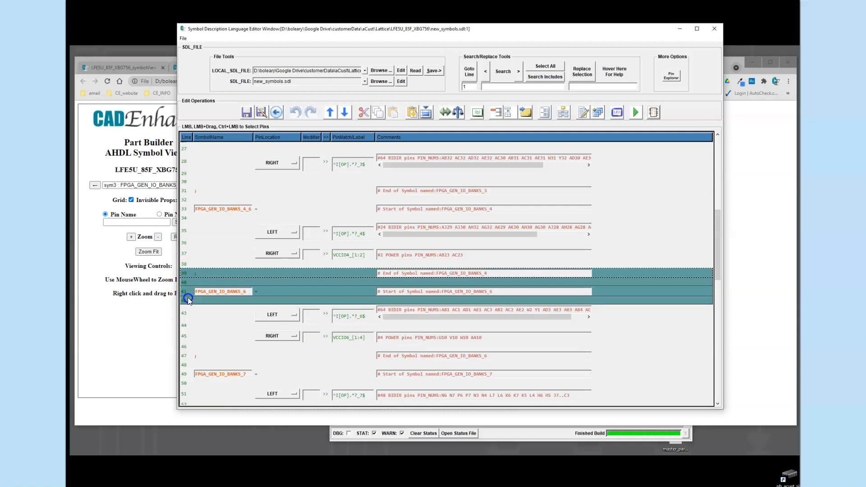
{"action": "left_click", "coordinate": [362, 112]}
Move the VCCIO4 and VCCIO6 power pin rows above the bank 4 I/O pins in FPGA_GEN_IO_BANKS_4_6
{"action": "left_click", "coordinate": [213, 251]}
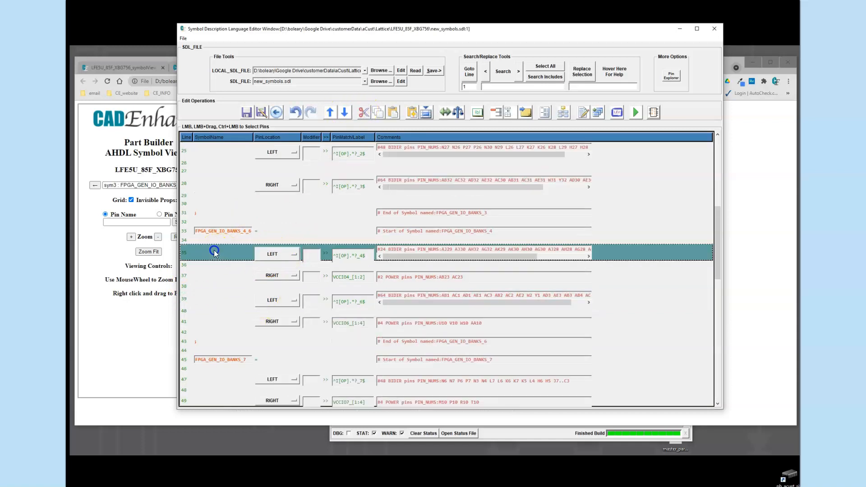
{"action": "left_click", "coordinate": [209, 320]}
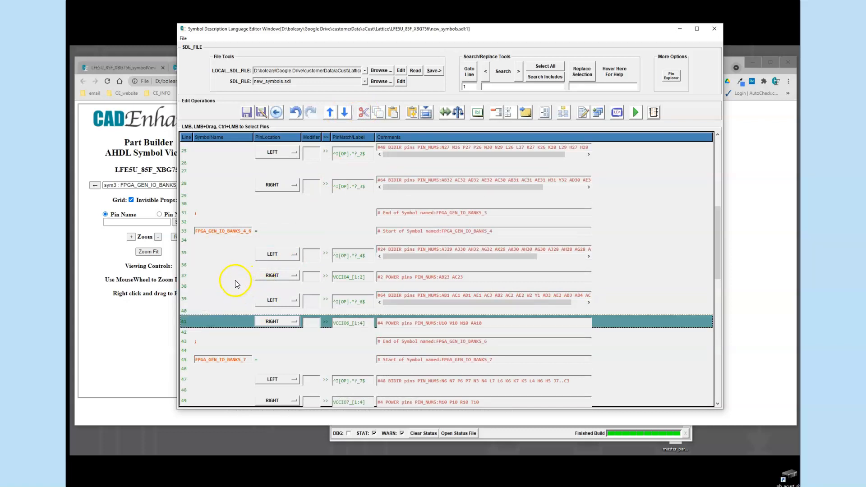
{"action": "left_click", "coordinate": [202, 276]}
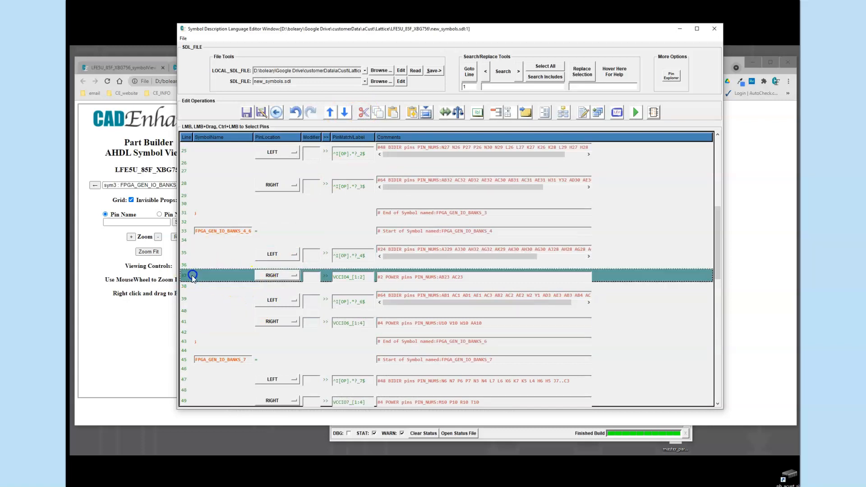
{"action": "left_click", "coordinate": [194, 322], "text": "ctrl"}
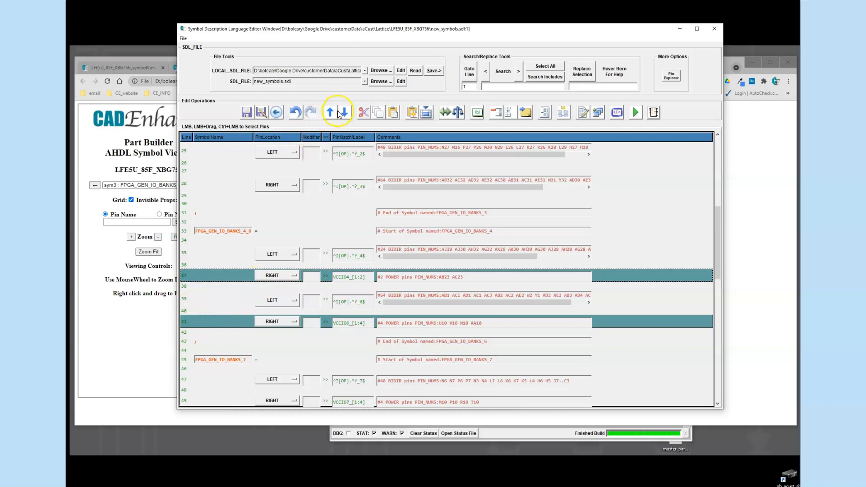
{"action": "left_click", "coordinate": [363, 117]}
{"action": "left_click", "coordinate": [186, 264]}
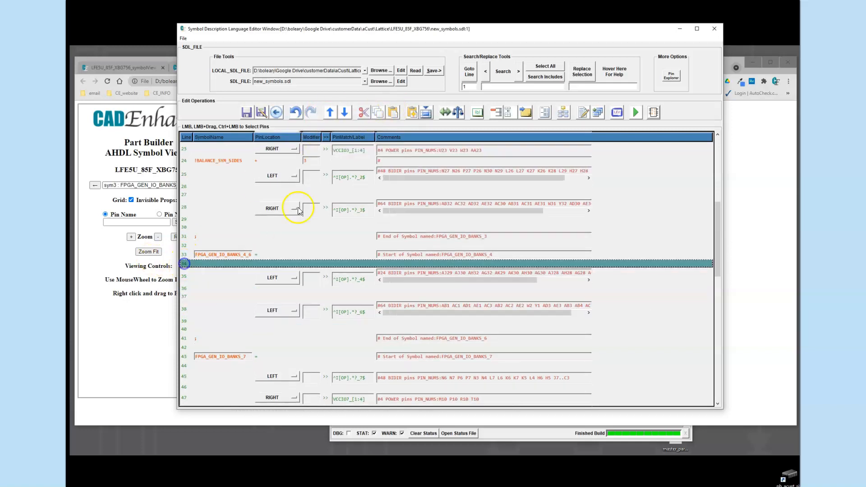
{"action": "left_click", "coordinate": [393, 113]}
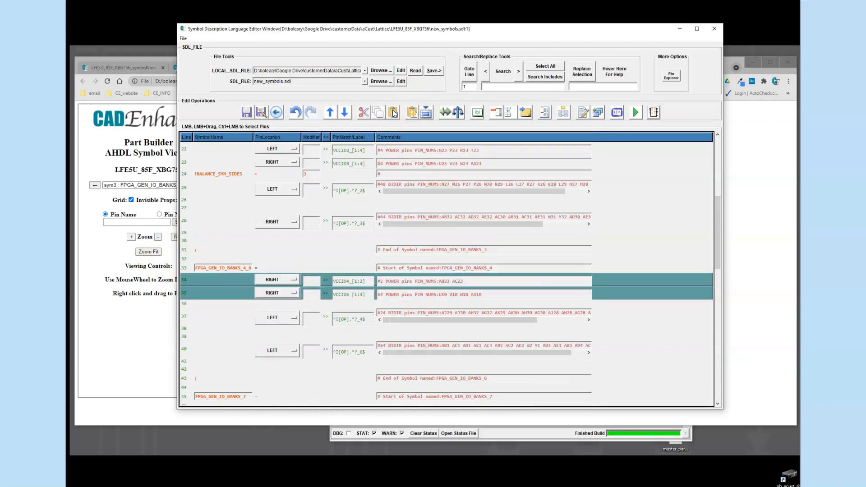
Assign the VCCIO4 power pins to the LEFT side and VCCIO6 to the RIGHT side in FPGA_GEN_IO_BANKS_4_6
{"action": "left_click", "coordinate": [294, 294]}
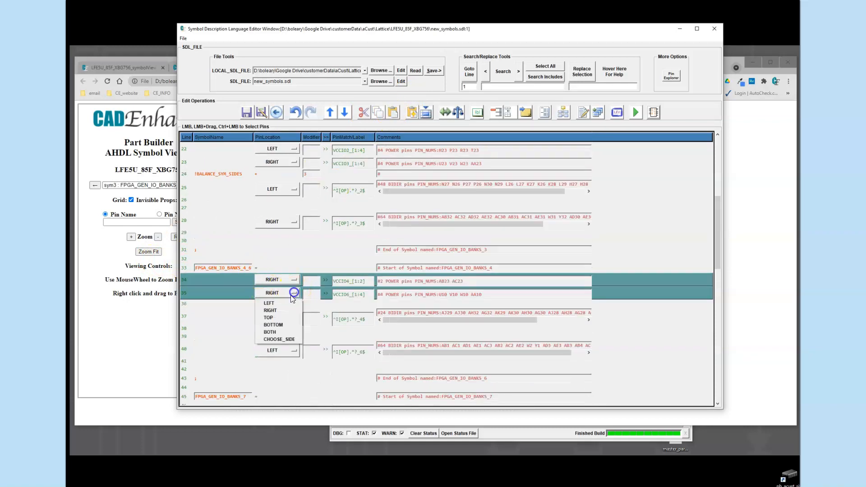
{"action": "left_click", "coordinate": [285, 311]}
{"action": "left_click", "coordinate": [293, 280]}
{"action": "left_click", "coordinate": [292, 289]}
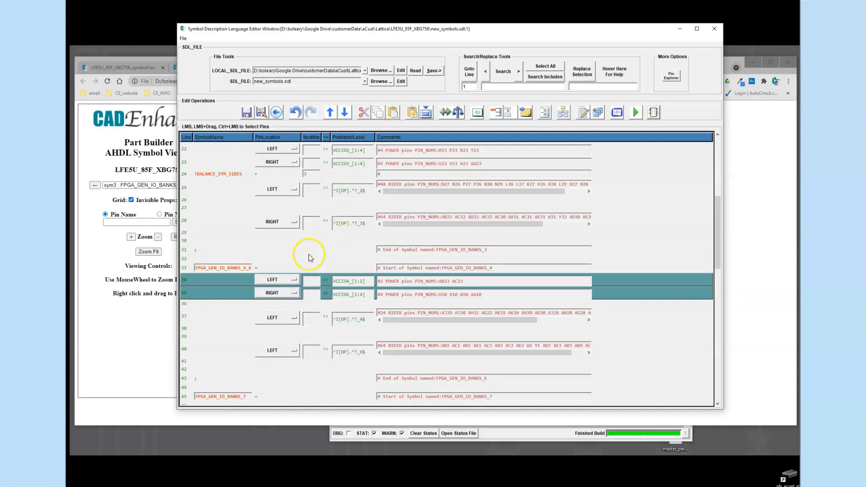
Insert a BALANCE_SYM_SIDES line below the VCCIO6 row in FPGA_GEN_IO_BANKS_4_6 and set its spacing to 3
{"action": "left_click", "coordinate": [201, 302]}
{"action": "left_click", "coordinate": [446, 112]}
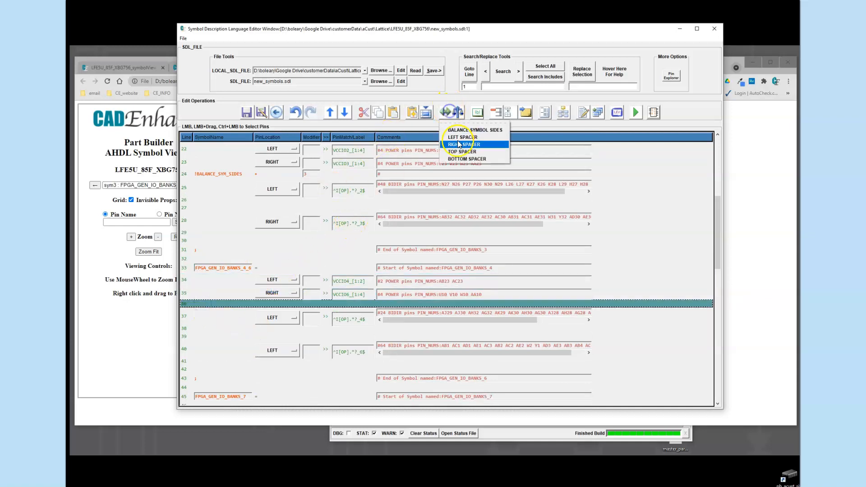
{"action": "left_click", "coordinate": [465, 131]}
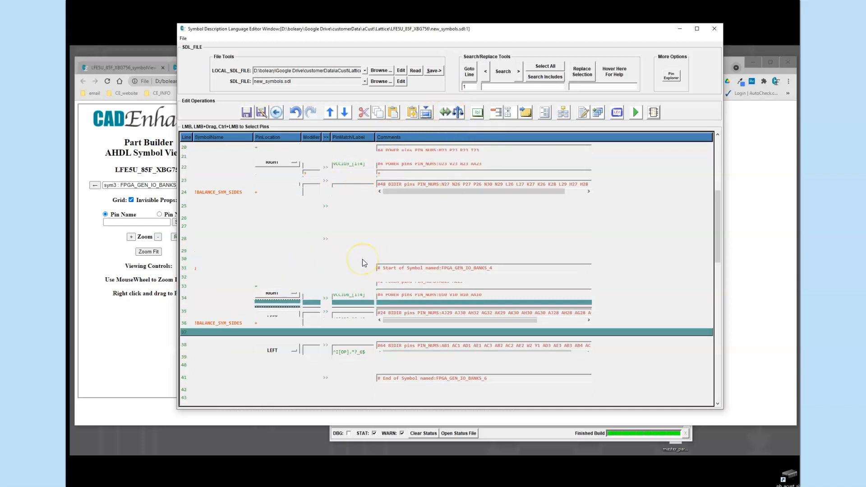
{"action": "left_click", "coordinate": [316, 321]}
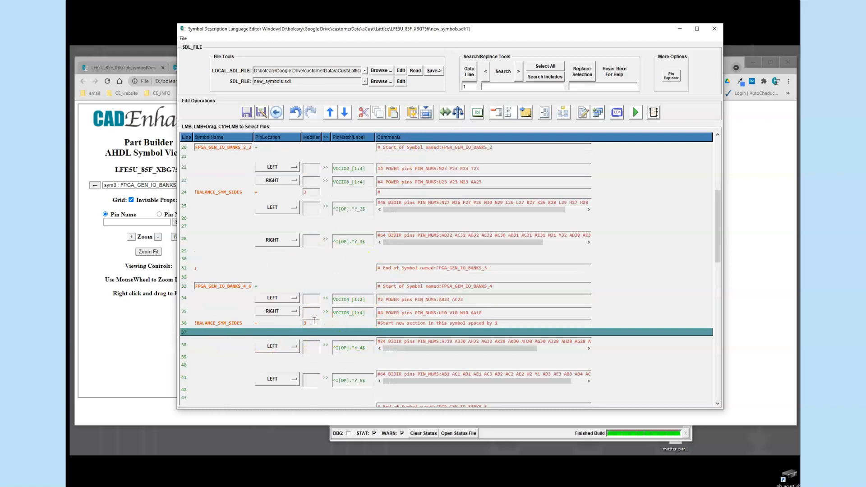
Set the pin location of the bank 6 I/O pins in FPGA_GEN_IO_BANKS_4_6 to RIGHT
{"action": "left_click", "coordinate": [226, 345]}
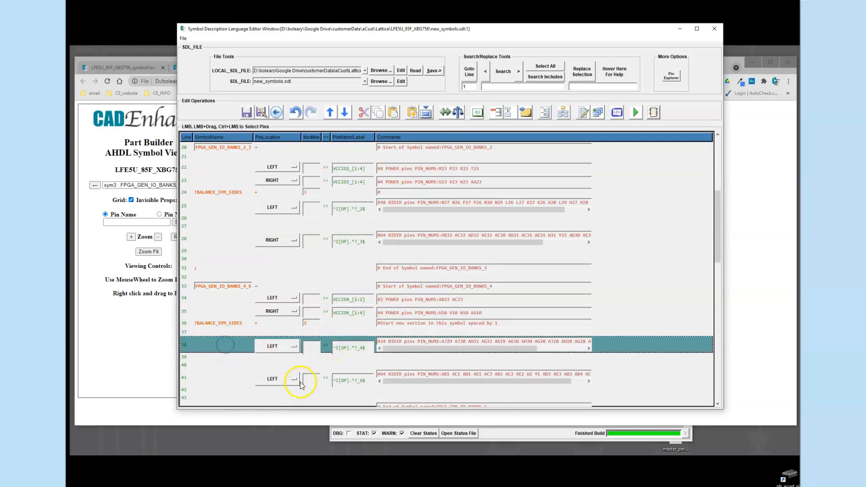
{"action": "left_click", "coordinate": [298, 380]}
{"action": "left_click", "coordinate": [284, 397]}
{"action": "left_click", "coordinate": [219, 363]}
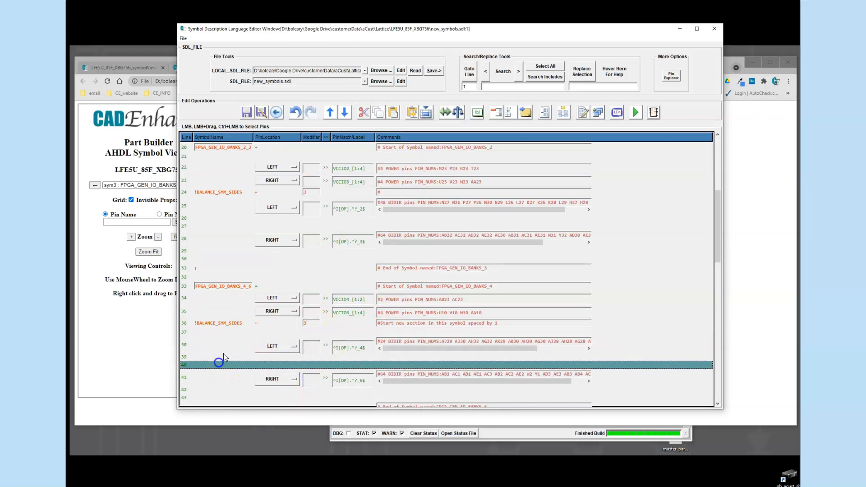
Merge bank 8 into FPGA_GEN_IO_BANKS_7 by deleting the lines from the bank 7 symbol end through the FPGA_GEN_IO_BANKS_8 start
{"action": "scroll", "coordinate": [223, 357], "scroll_direction": "down", "scroll_amount": 6}
{"action": "left_click", "coordinate": [197, 164]}
{"action": "left_click", "coordinate": [194, 174]}
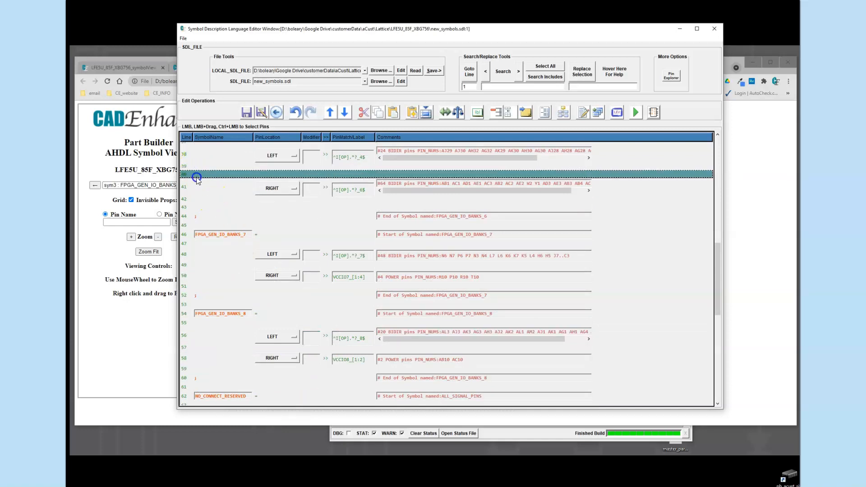
{"action": "left_click", "coordinate": [186, 248]}
{"action": "left_click", "coordinate": [188, 255]}
{"action": "left_click", "coordinate": [190, 274]}
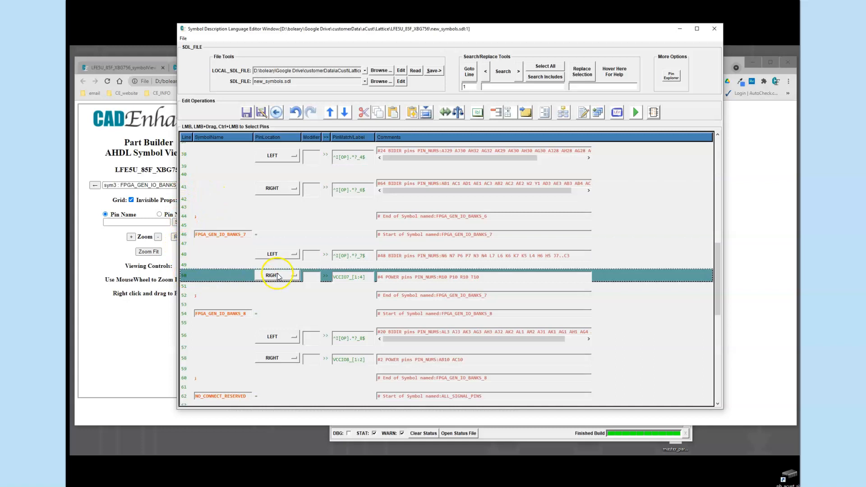
{"action": "scroll", "coordinate": [278, 276], "scroll_direction": "down", "scroll_amount": 5}
{"action": "scroll", "coordinate": [236, 223], "scroll_direction": "up", "scroll_amount": 3}
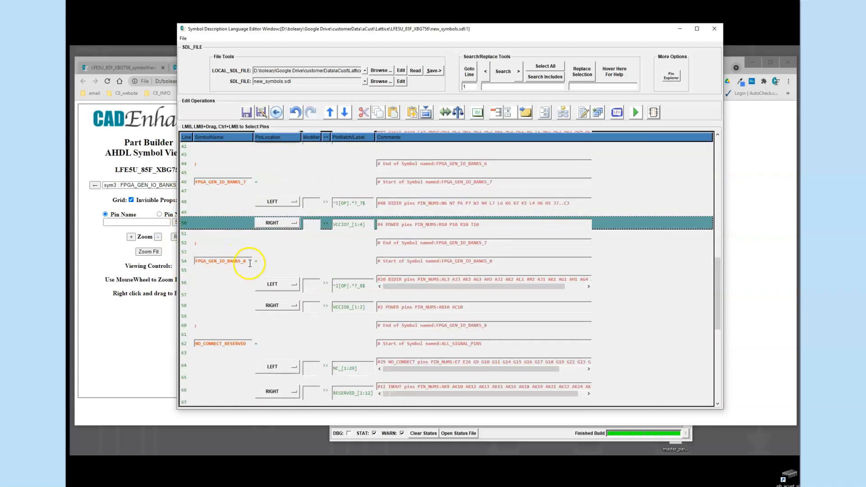
{"action": "left_click", "coordinate": [187, 326]}
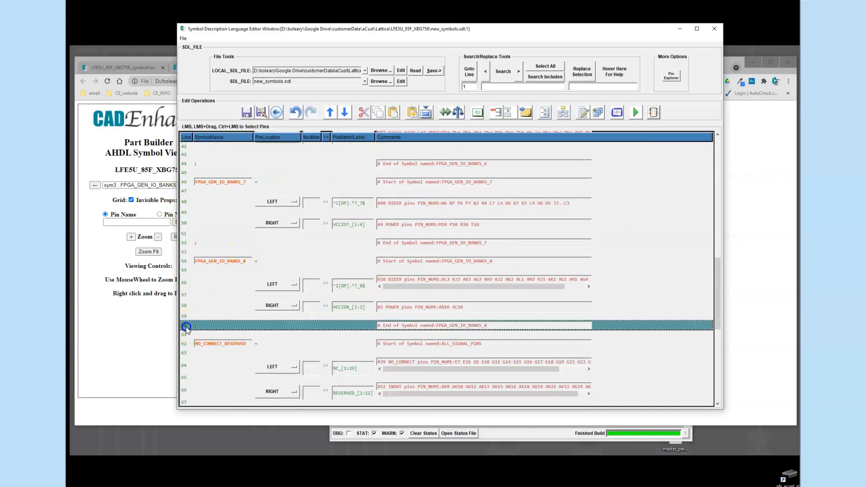
{"action": "left_click_drag", "start_coordinate": [188, 244], "coordinate": [188, 269]}
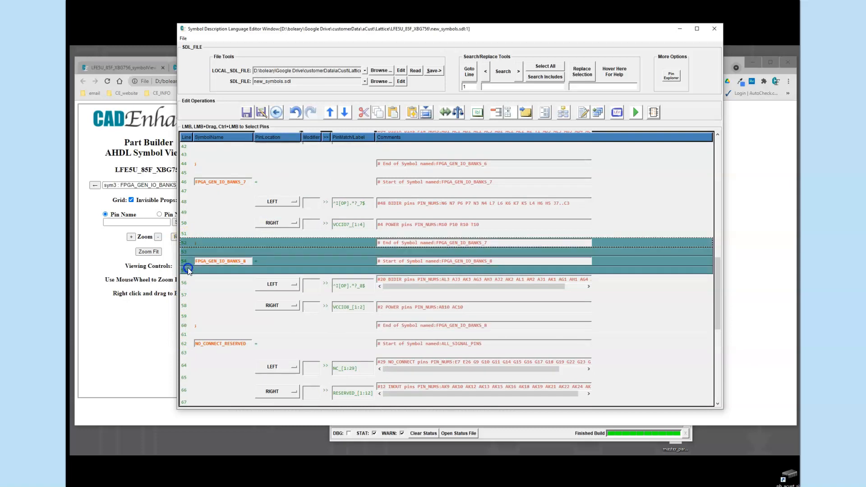
{"action": "left_click", "coordinate": [365, 112]}
Move the VCCIO7 and VCCIO8 power pin rows above the bank 7 I/O pins
{"action": "left_click", "coordinate": [198, 241]}
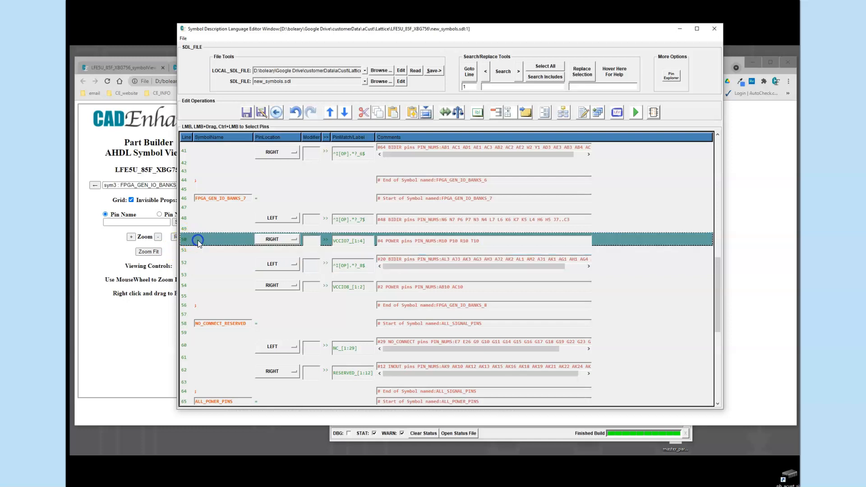
{"action": "left_click", "coordinate": [195, 287], "text": "ctrl"}
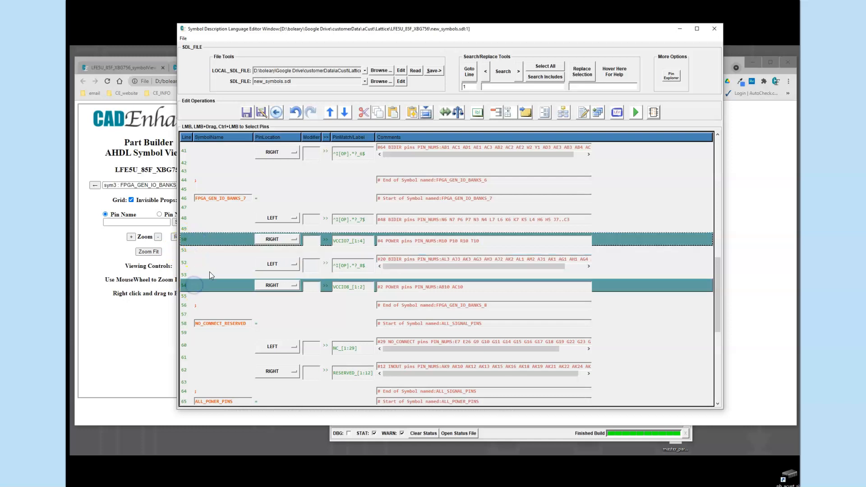
{"action": "left_click", "coordinate": [264, 246]}
{"action": "left_click", "coordinate": [205, 232]}
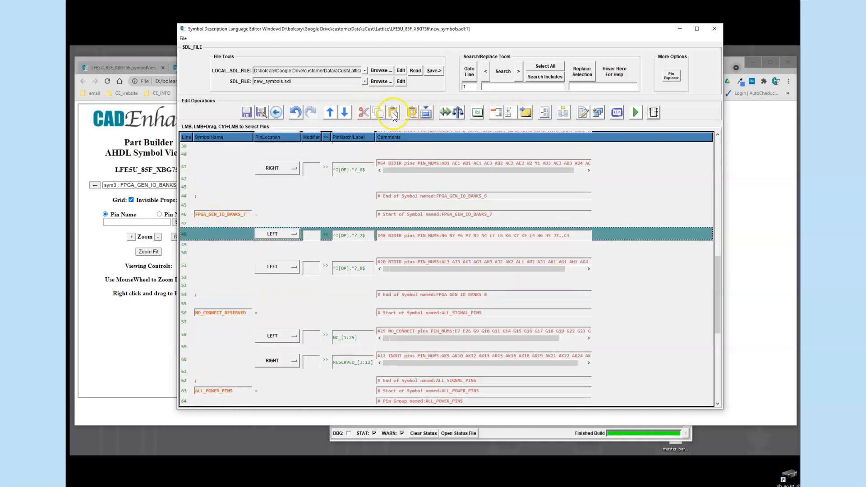
{"action": "left_click", "coordinate": [389, 116]}
Assign the VCCIO7 power pins to the LEFT side and the bank 8 I/O pins to the RIGHT side
{"action": "left_click", "coordinate": [273, 266]}
{"action": "left_click", "coordinate": [296, 263]}
{"action": "left_click", "coordinate": [289, 261]}
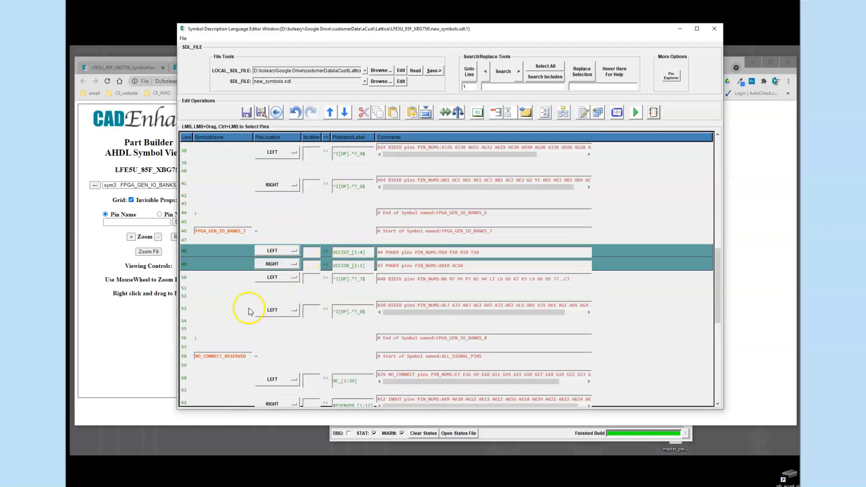
{"action": "left_click", "coordinate": [292, 310]}
{"action": "left_click", "coordinate": [289, 329]}
Copy the BALANCE_SYM_SIDES line from FPGA_GEN_IO_BANKS_4_6 to above the bank 7 I/O pins, and rename that symbol FPGA_GEN_IO_BANKS_7_8
{"action": "left_click", "coordinate": [196, 278]}
{"action": "scroll", "coordinate": [267, 219], "scroll_direction": "up", "scroll_amount": 5}
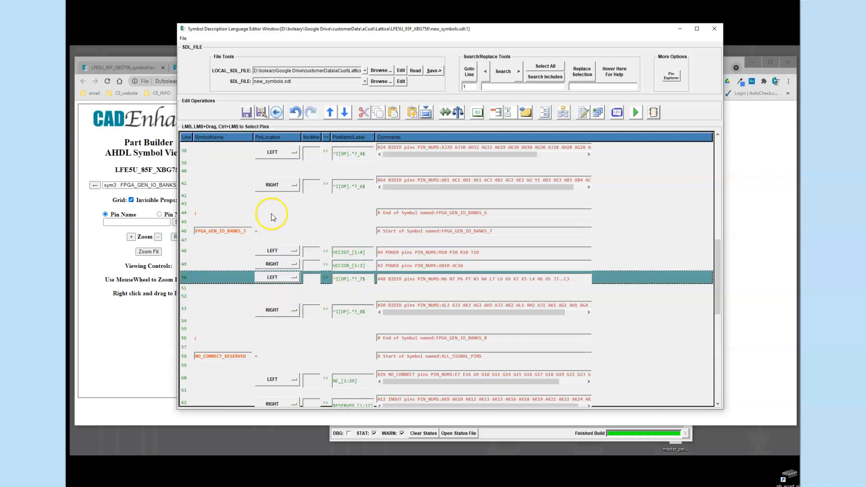
{"action": "scroll", "coordinate": [267, 220], "scroll_direction": "up", "scroll_amount": 2}
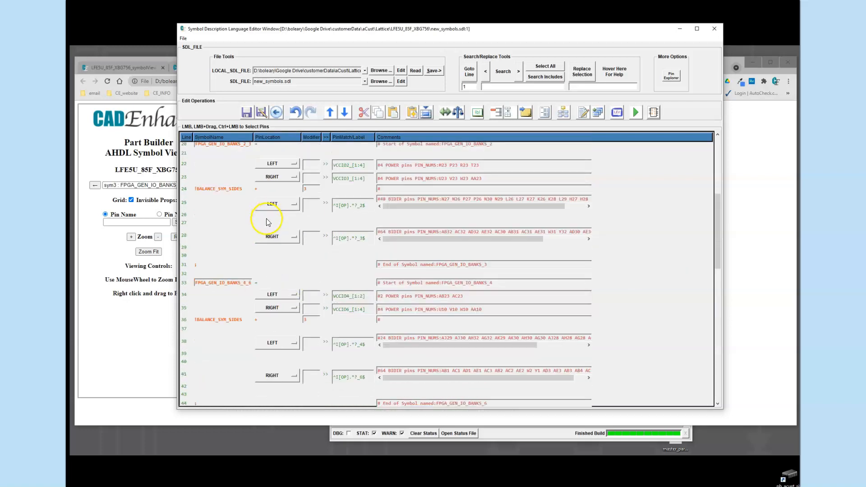
{"action": "left_click", "coordinate": [198, 320]}
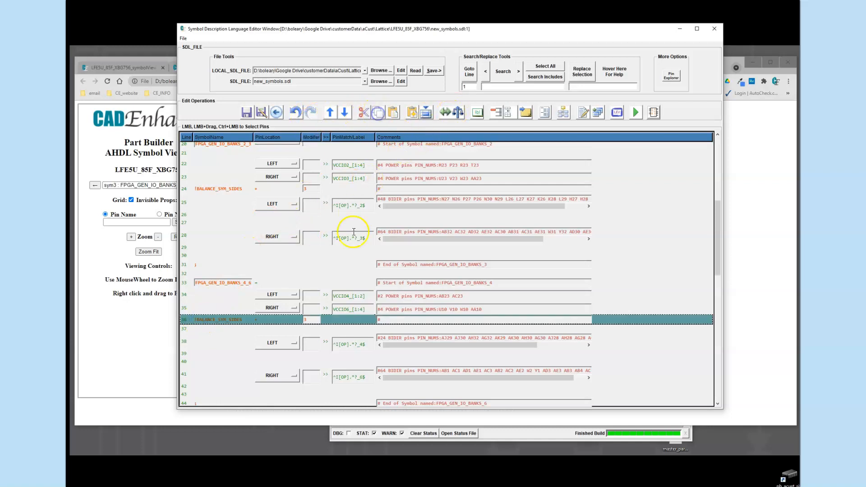
{"action": "scroll", "coordinate": [346, 244], "scroll_direction": "down", "scroll_amount": 5}
{"action": "left_click", "coordinate": [191, 348]}
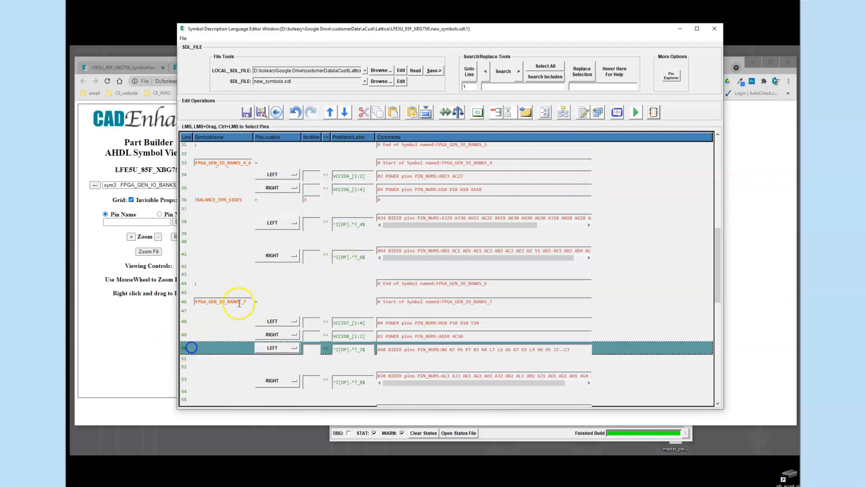
{"action": "left_click", "coordinate": [392, 113]}
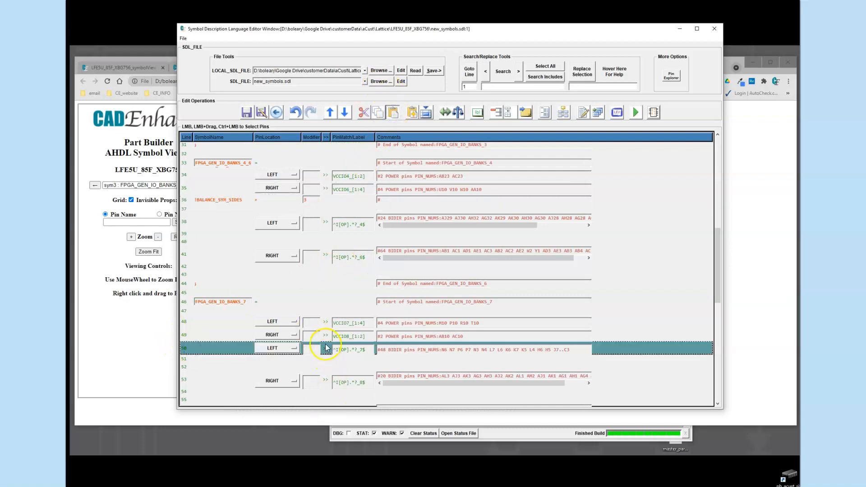
{"action": "scroll", "coordinate": [329, 322], "scroll_direction": "down", "scroll_amount": 5}
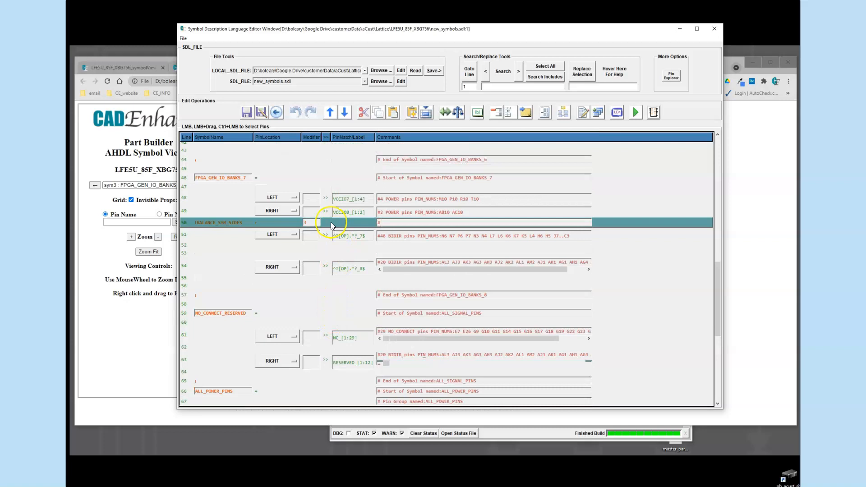
{"action": "left_click", "coordinate": [247, 178]}
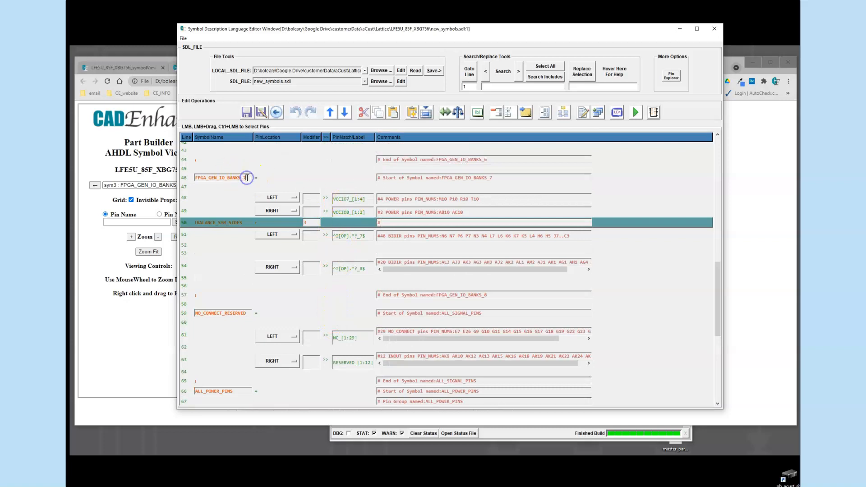
{"action": "left_click", "coordinate": [234, 178]}
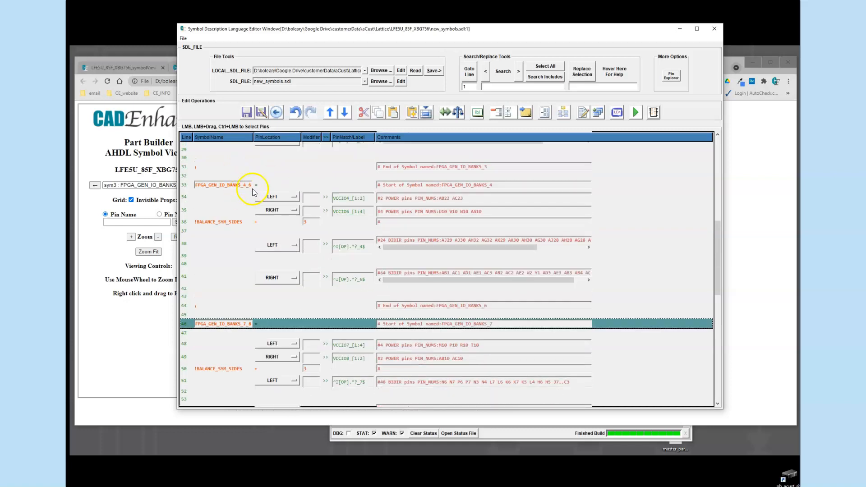
Rebuild the symbols from the edited SDL file, saving the local changes to new_symbols.sdl
{"action": "scroll", "coordinate": [253, 188], "scroll_direction": "up", "scroll_amount": 10}
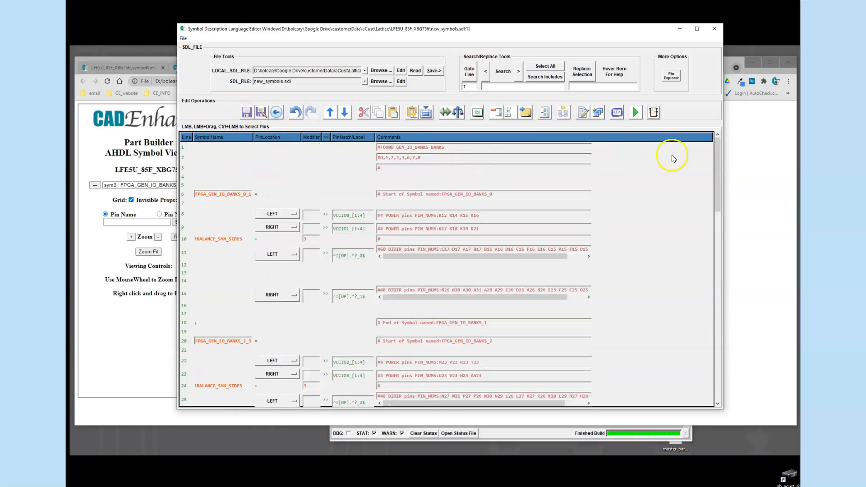
{"action": "left_click", "coordinate": [656, 112]}
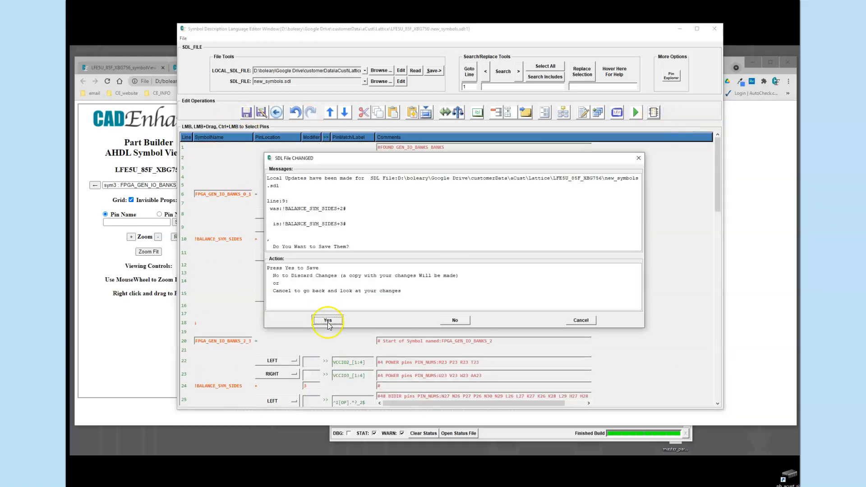
{"action": "left_click", "coordinate": [327, 320]}
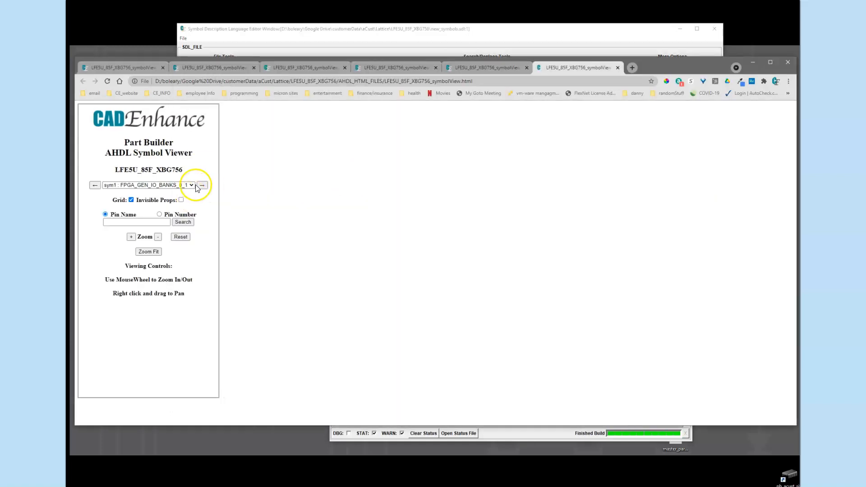
In the symbol viewer, review the rebuilt symbol list and examine the power and I/O pin layout of FPGA_GEN_IO_BANKS_2_3
{"action": "left_click", "coordinate": [195, 186]}
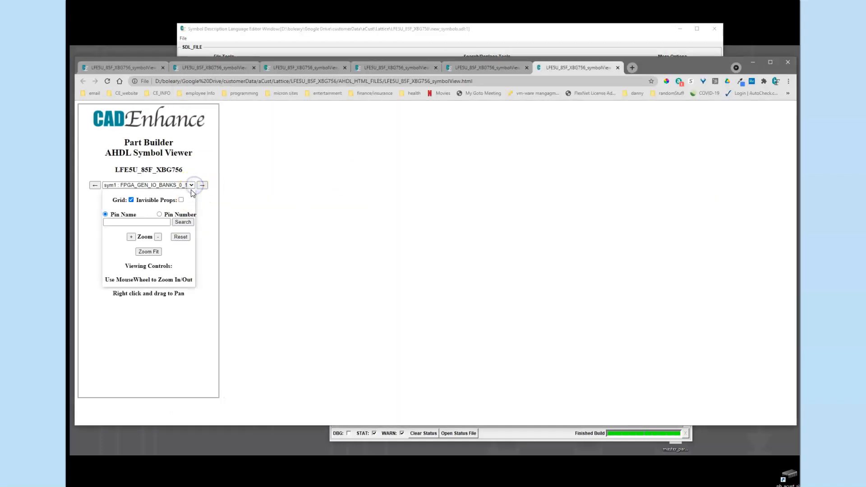
{"action": "left_click", "coordinate": [193, 185]}
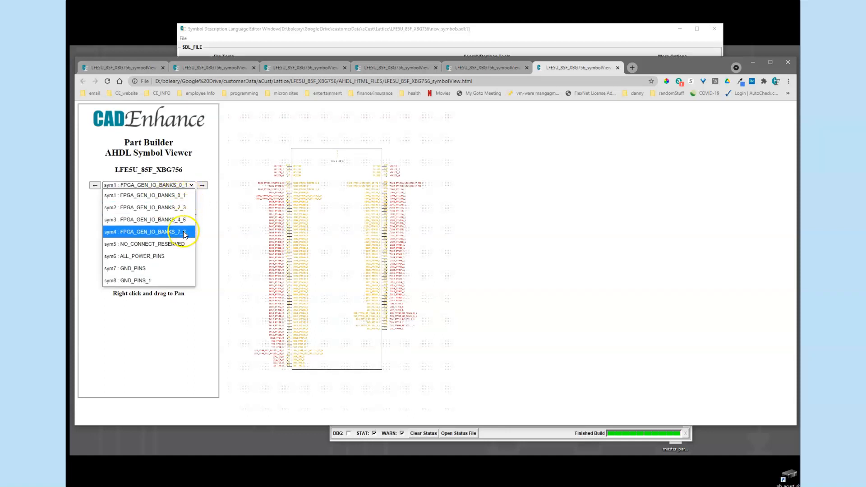
{"action": "left_click", "coordinate": [184, 195]}
{"action": "left_click", "coordinate": [201, 188]}
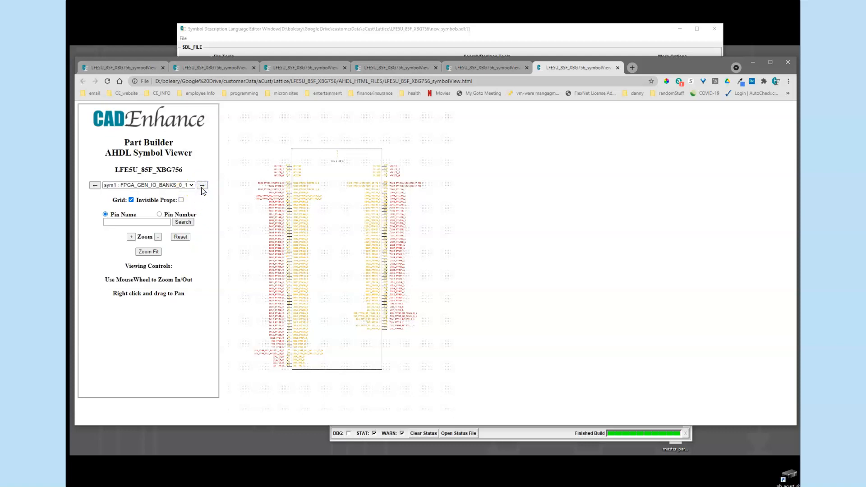
{"action": "left_click", "coordinate": [202, 188]}
{"action": "scroll", "coordinate": [316, 185], "scroll_direction": "up", "scroll_amount": 3}
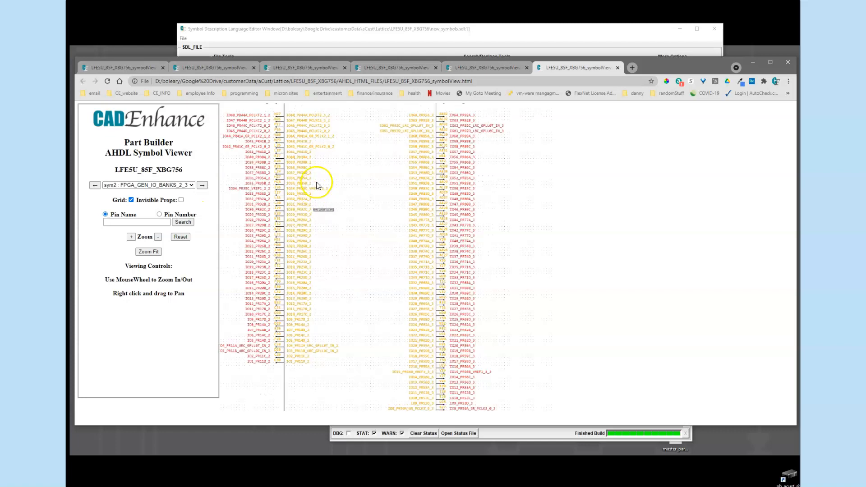
{"action": "scroll", "coordinate": [324, 185], "scroll_direction": "up", "scroll_amount": 2}
{"action": "right_click_drag", "start_coordinate": [323, 186], "coordinate": [355, 280]}
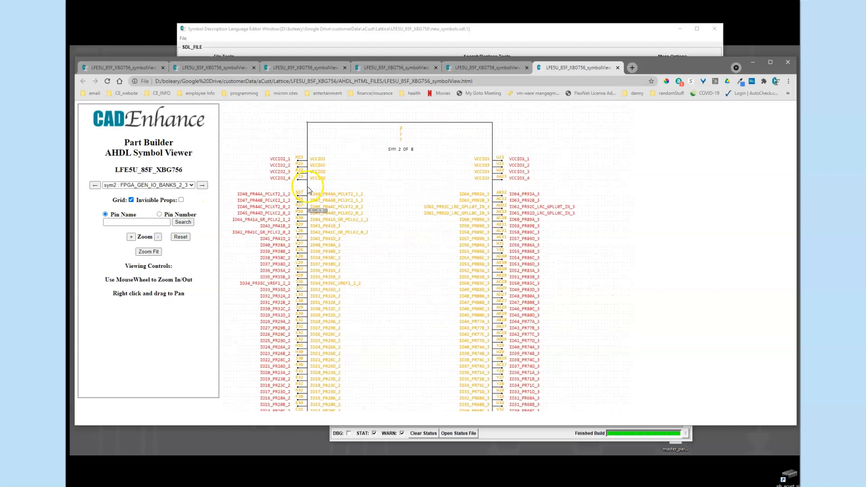
Examine the FPGA_GEN_IO_BANKS_4_6, FPGA_GEN_IO_BANKS_7_8 and NO_CONNECT_RESERVED symbols, and open the list of all symbols
{"action": "left_click", "coordinate": [207, 187]}
{"action": "right_click_drag", "start_coordinate": [333, 154], "coordinate": [333, 171]}
{"action": "scroll", "coordinate": [333, 170], "scroll_direction": "up", "scroll_amount": 2}
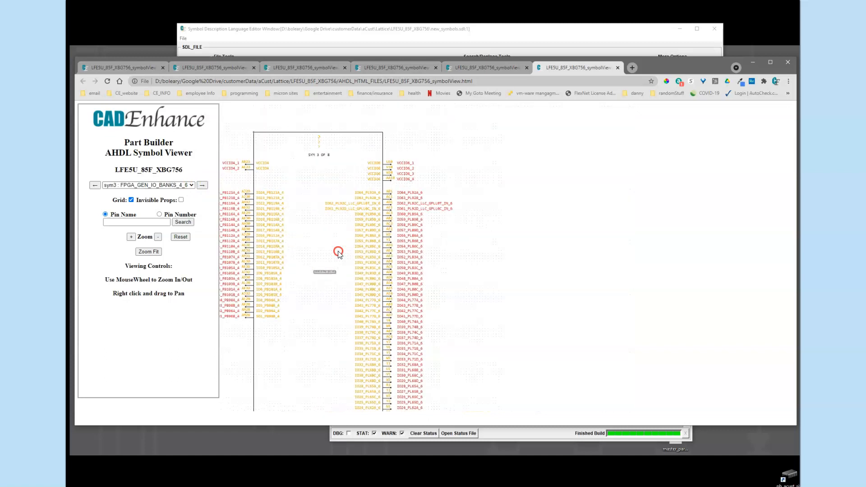
{"action": "left_click", "coordinate": [203, 185]}
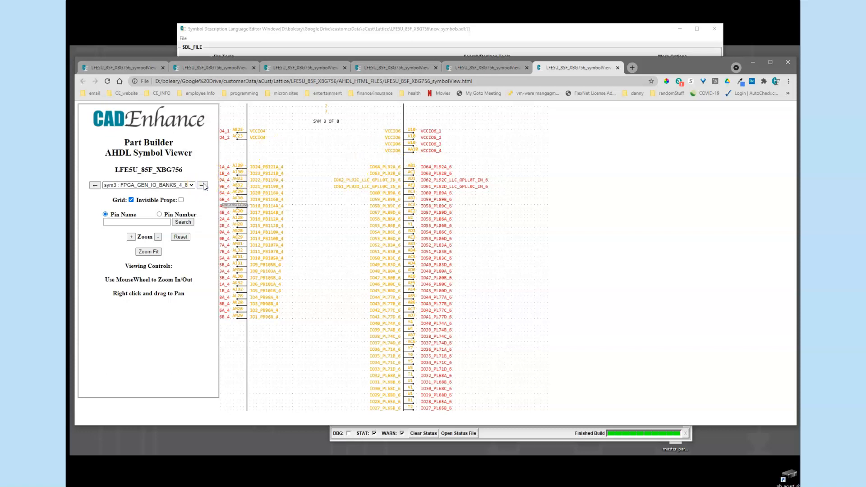
{"action": "scroll", "coordinate": [363, 176], "scroll_direction": "up", "scroll_amount": 3}
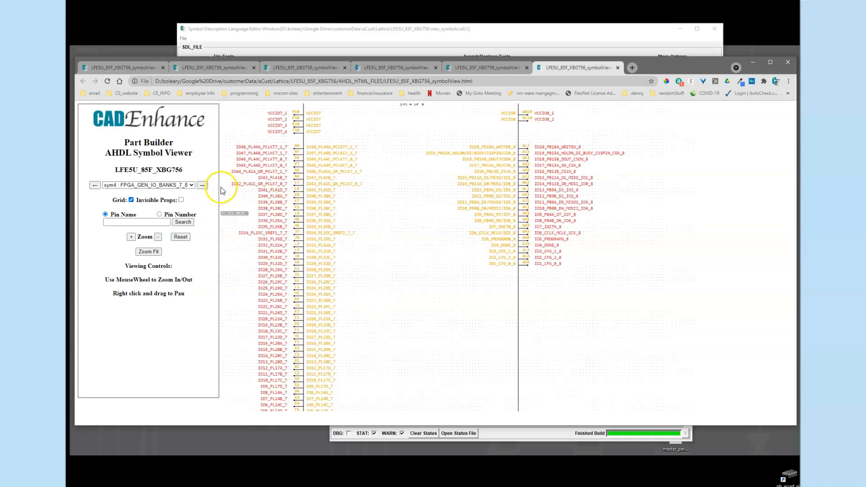
{"action": "left_click", "coordinate": [204, 186]}
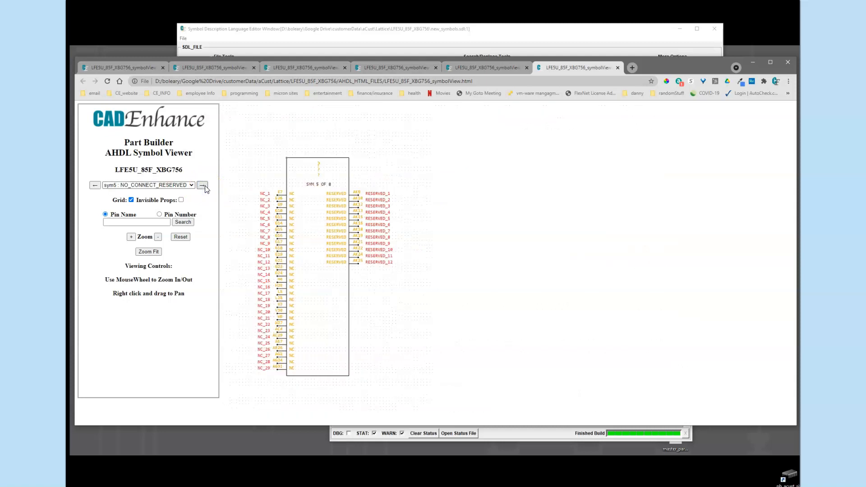
{"action": "left_click", "coordinate": [191, 185]}
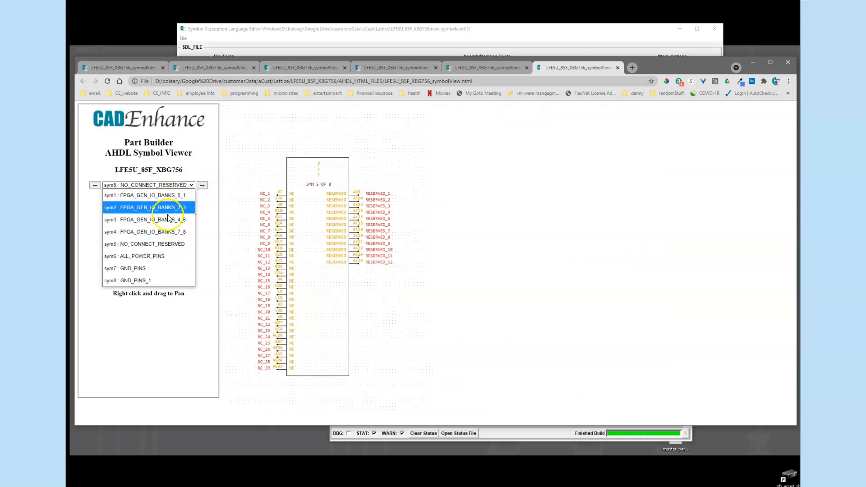